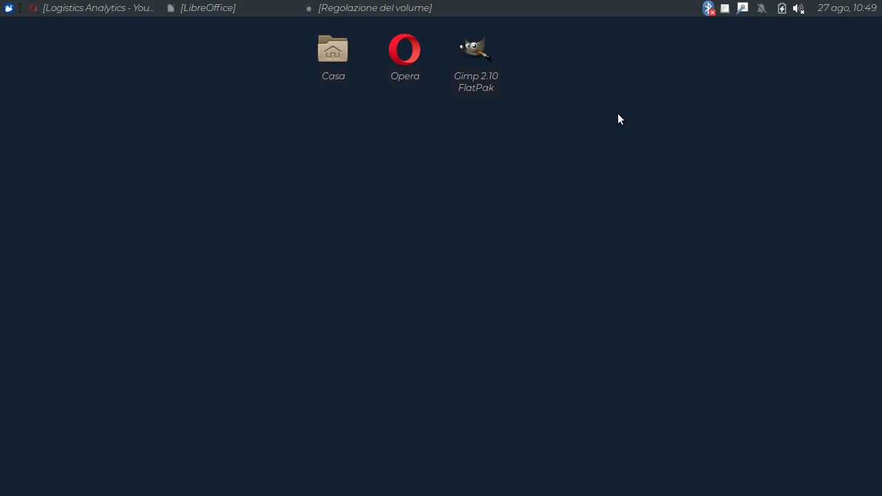
Step: Launch LibreOffice Writer from the Xfce applications menu to get a blank document
click(8, 8)
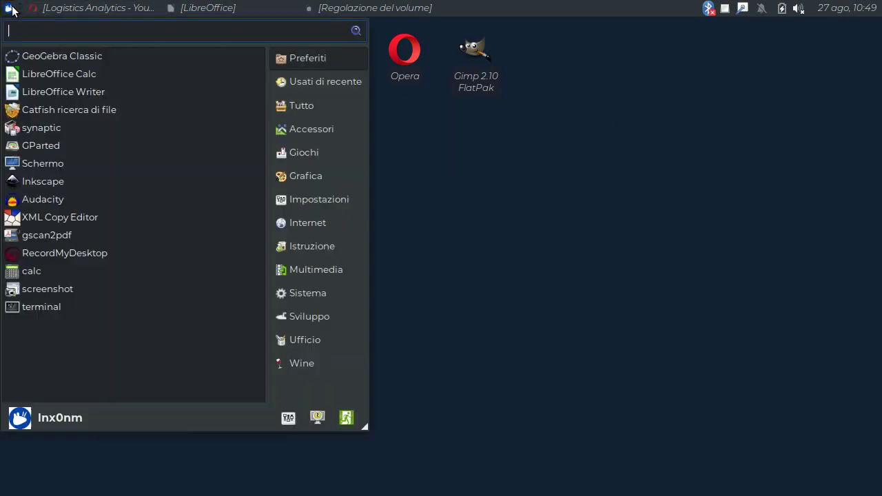
click(39, 92)
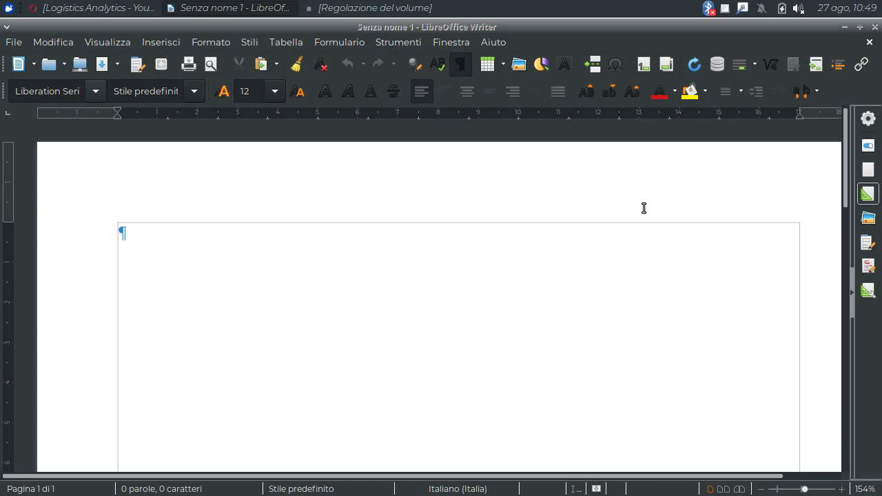
Step: Centre the empty paragraph and insert an empty 4×4 table at the top of the page
click(466, 92)
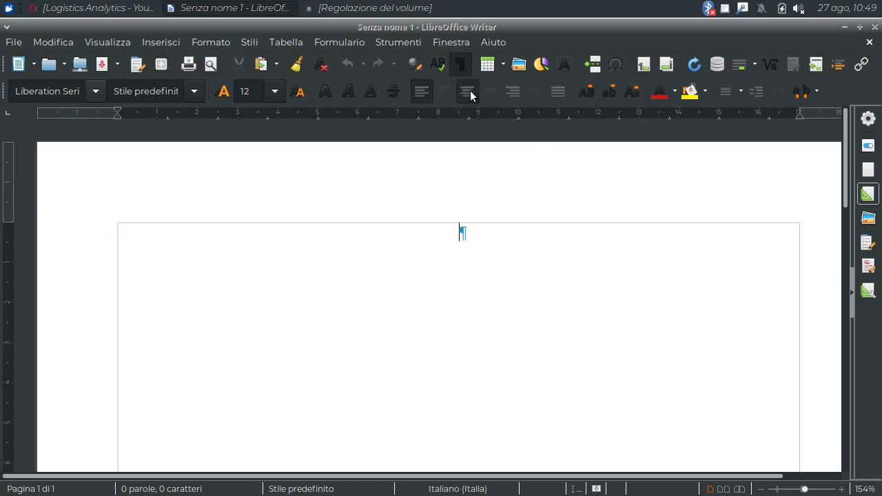
click(503, 64)
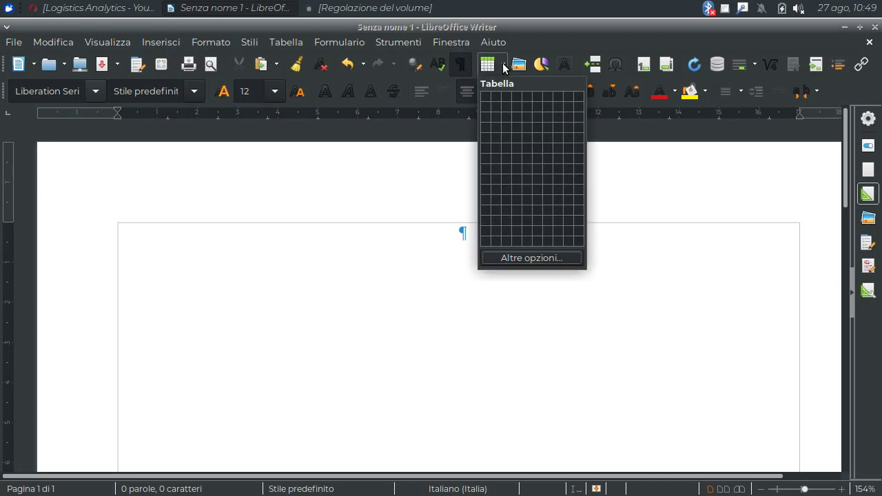
click(514, 126)
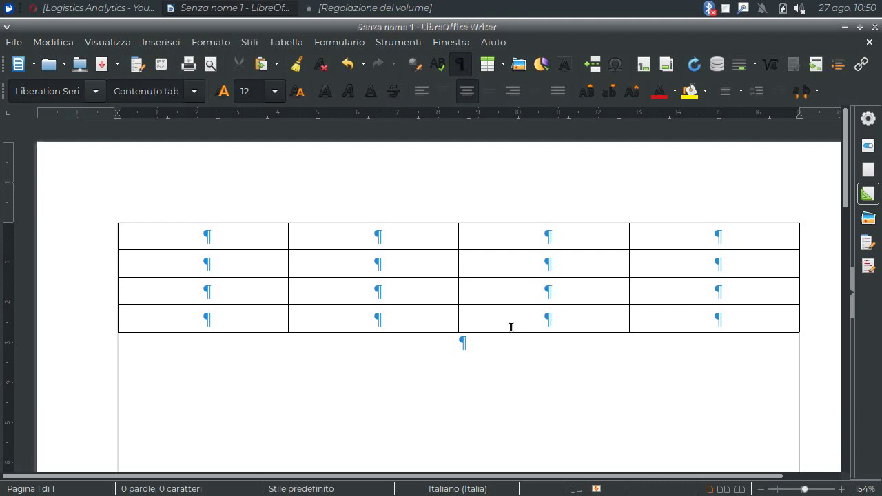
click(388, 240)
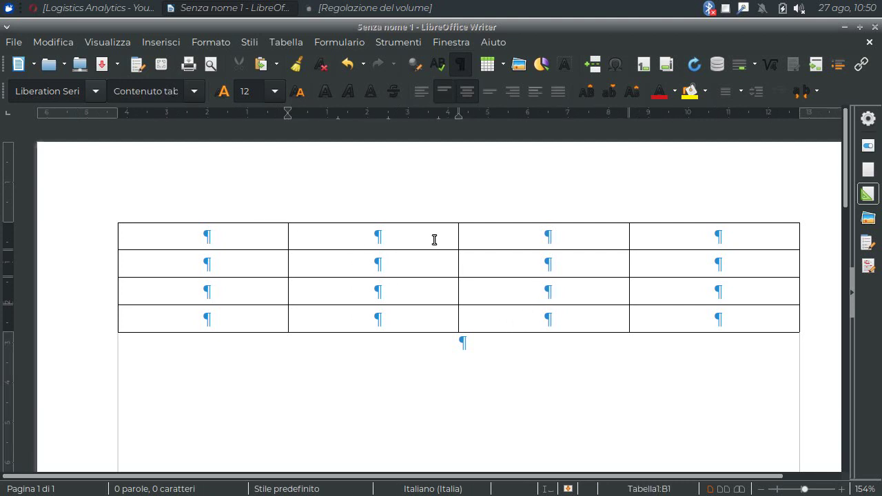
click(491, 238)
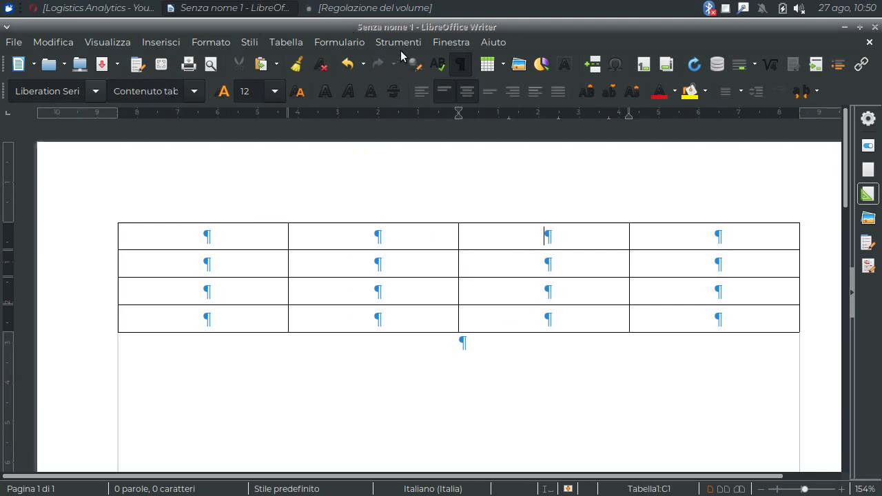
click(293, 44)
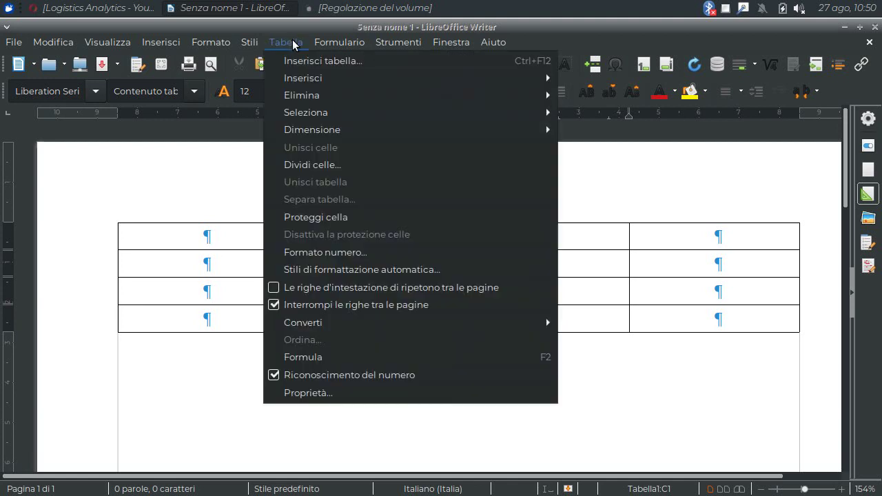
Step: Apply the 'Riquadro elenco blu' table autoformat to the table
click(335, 276)
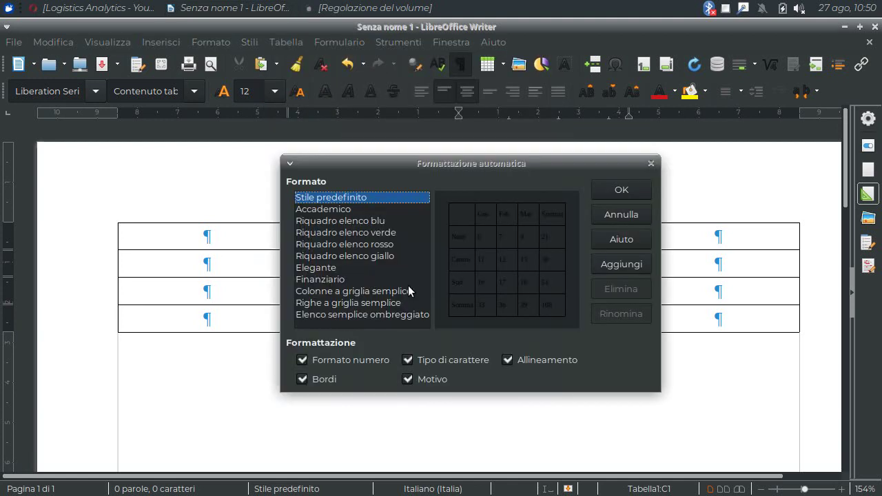
click(320, 212)
click(325, 222)
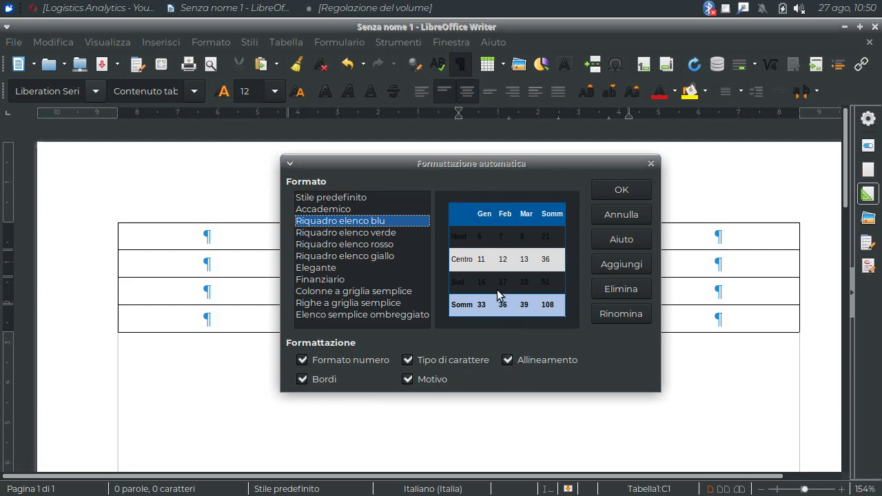
click(621, 191)
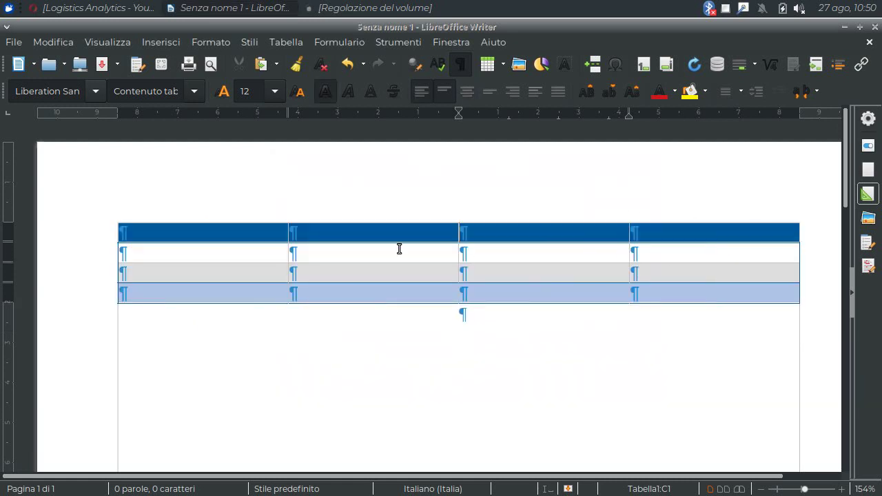
Step: Type the header labels Prodotti, Prezzo, Numero Articoli and Subtotale across row 1
click(250, 244)
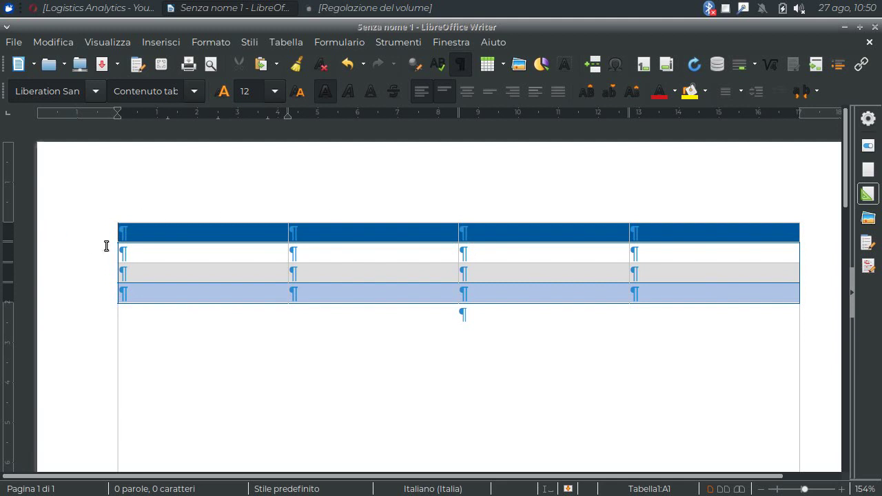
text(Pro)
text(dotti)
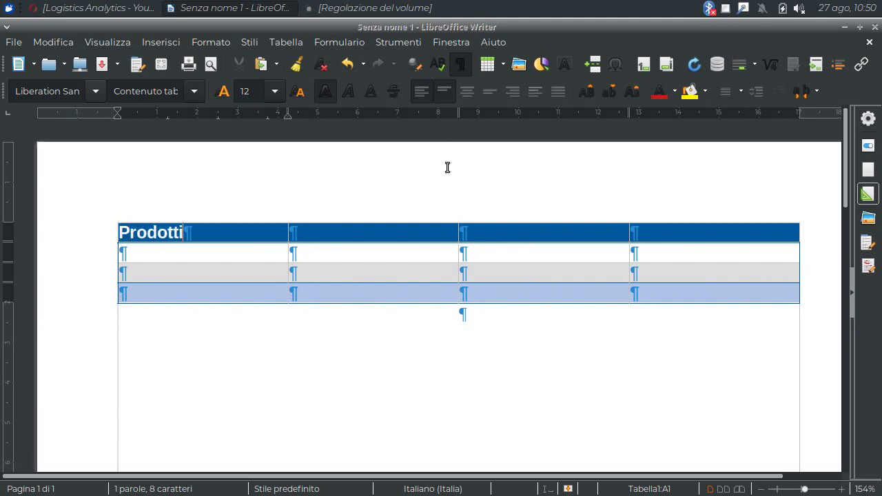
click(430, 235)
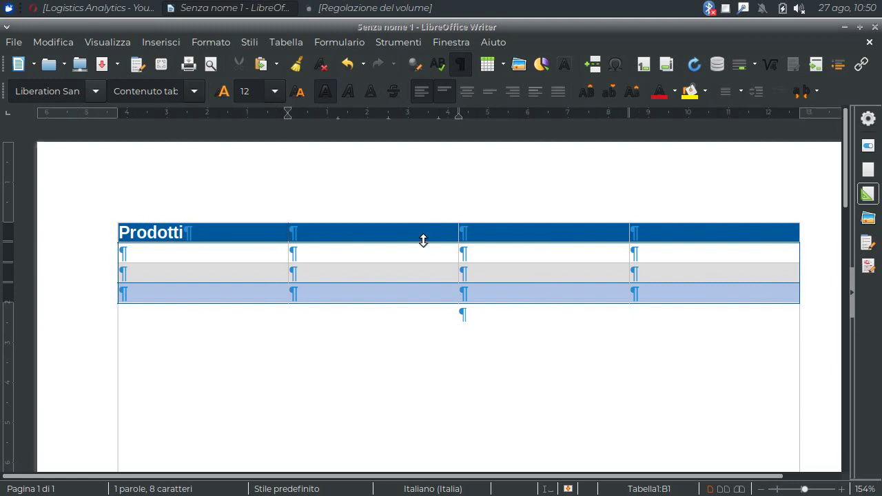
text(P)
text(rezzo)
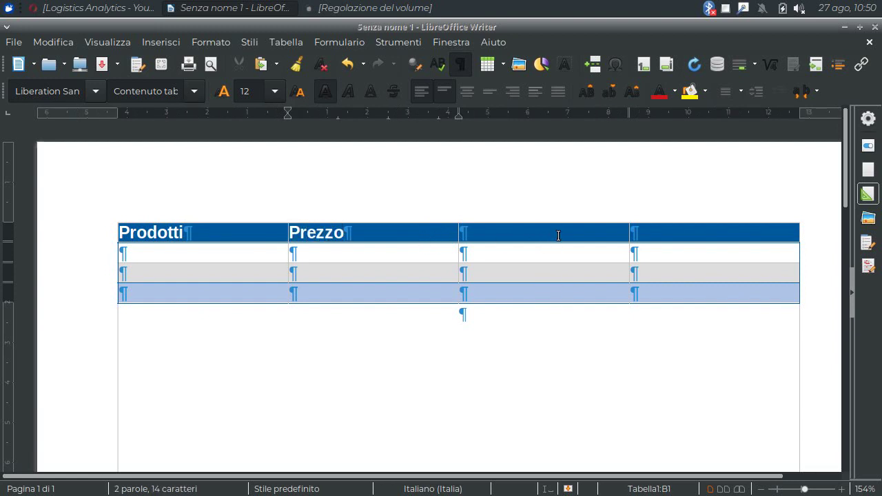
click(560, 226)
text(Numero)
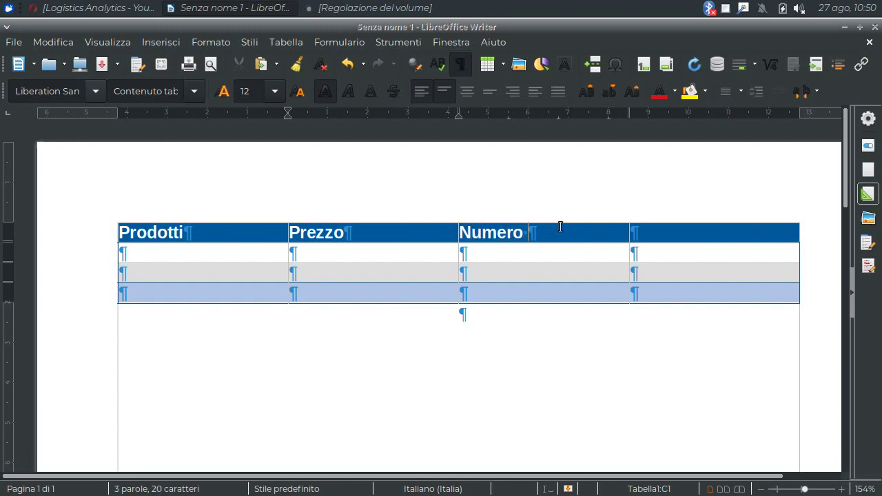
text( Articoli)
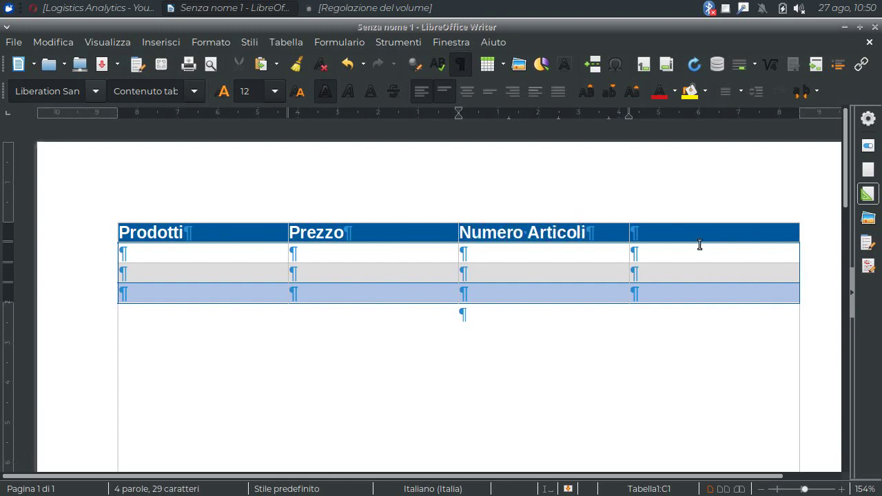
text(Subt)
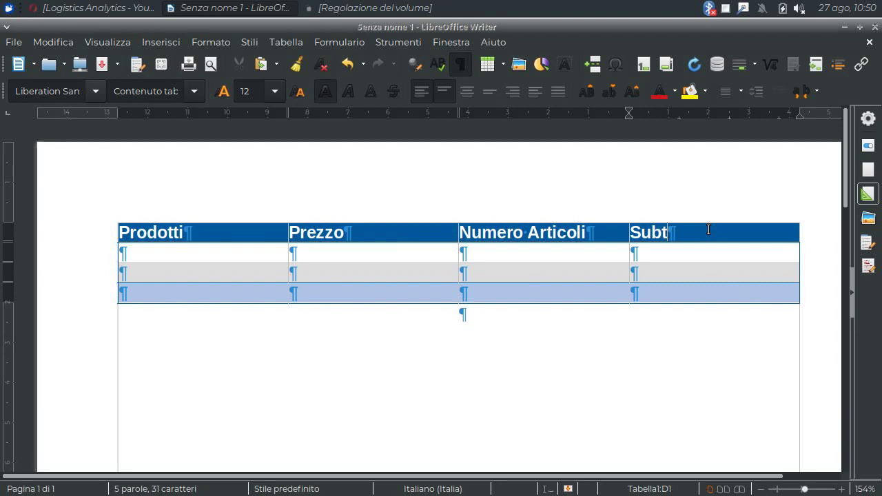
text(otale)
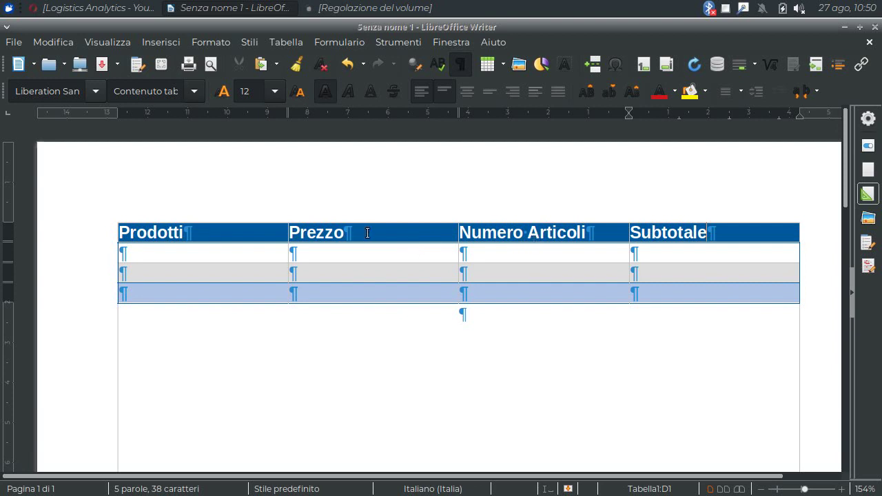
Step: Enter first drafts of the two product names in cells A2 and A3
click(682, 256)
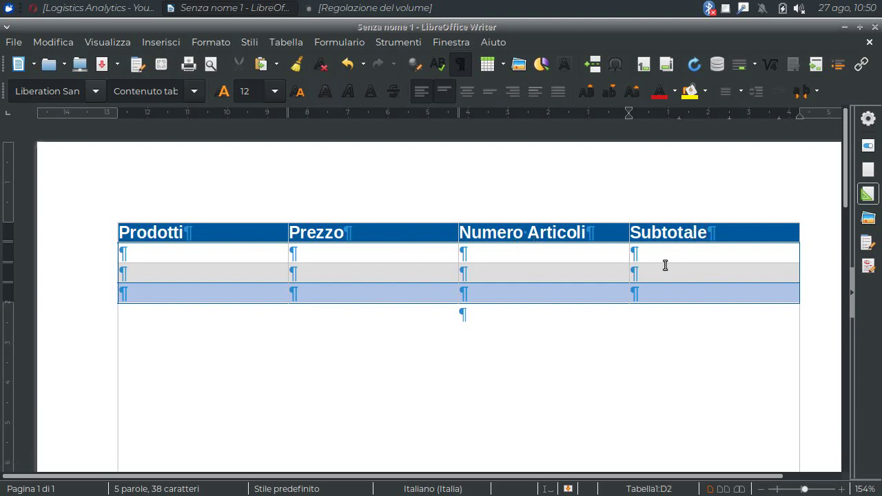
click(281, 261)
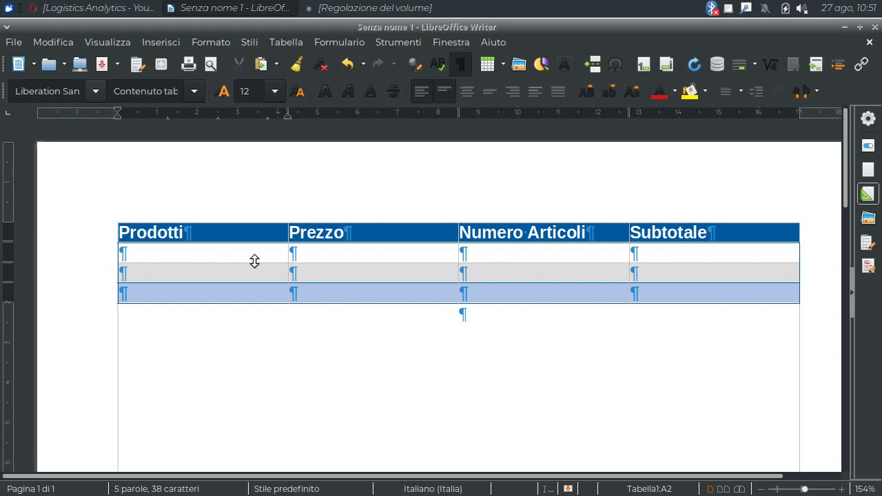
text(Sedie)
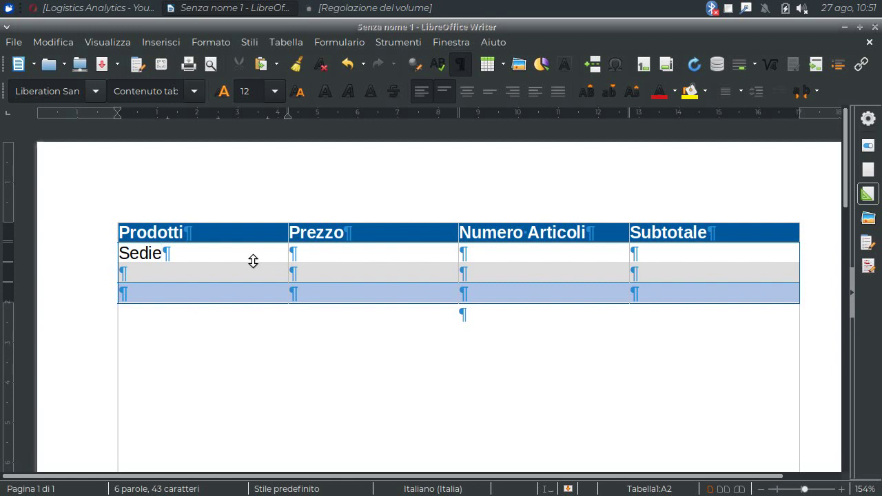
click(165, 271)
text(Tsv)
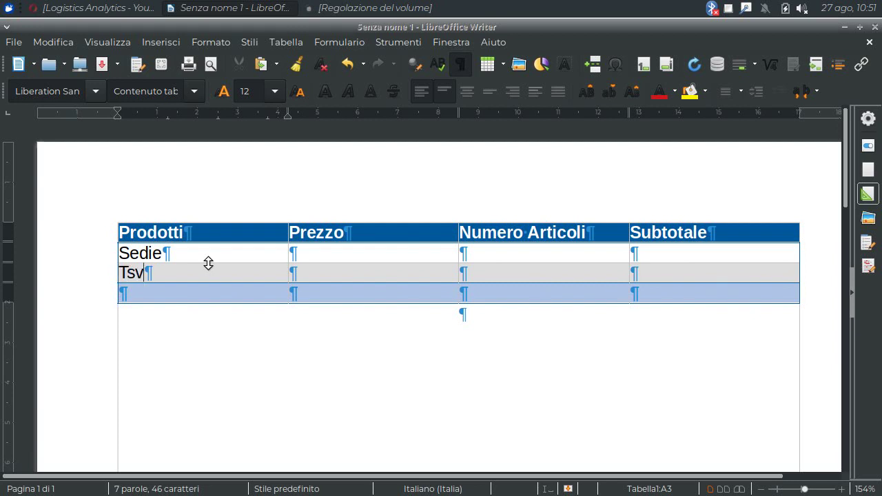
Step: Correct the product names to read 'Sedia Mod.1' and 'Tavolo Mod.1'
click(242, 248)
key(BackSpace)
text(a)
text( Mod.1)
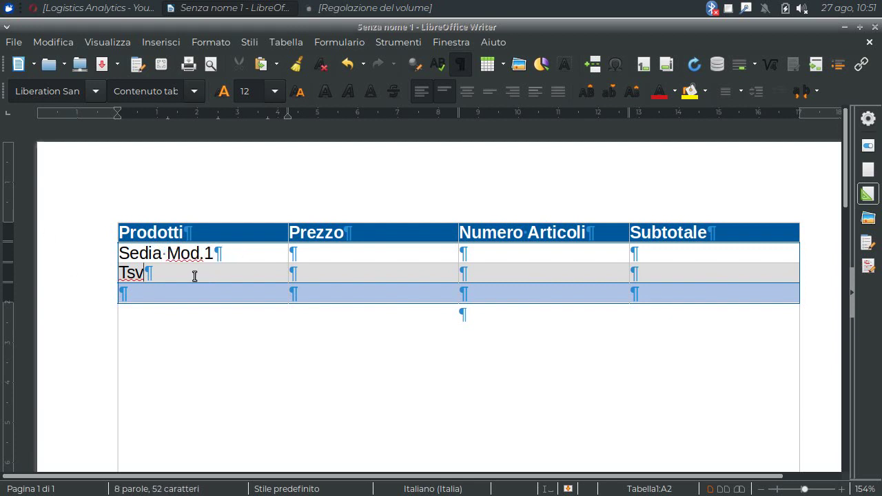
click(203, 269)
key(BackSpace)
key(BackSpace)
text(avoll)
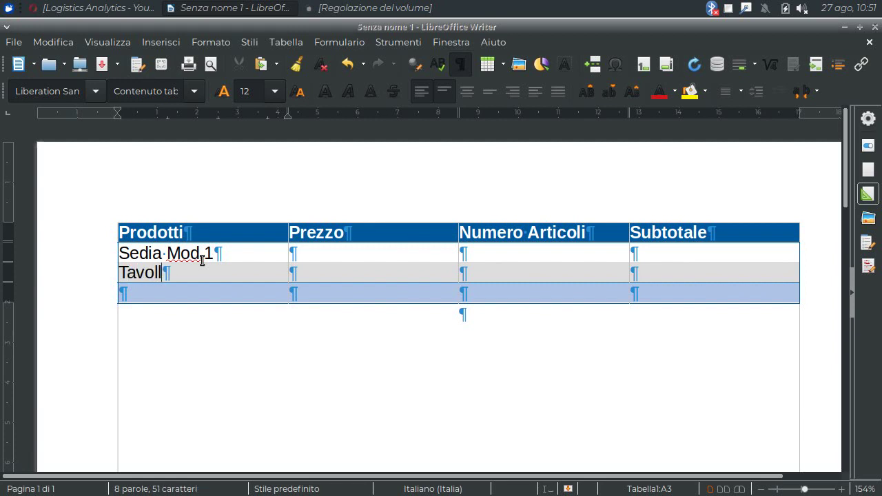
text(o Mod.)
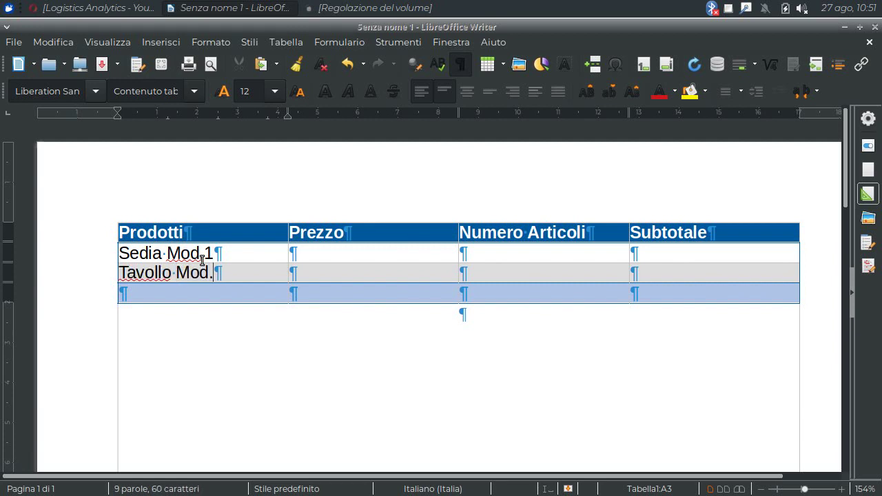
text(1)
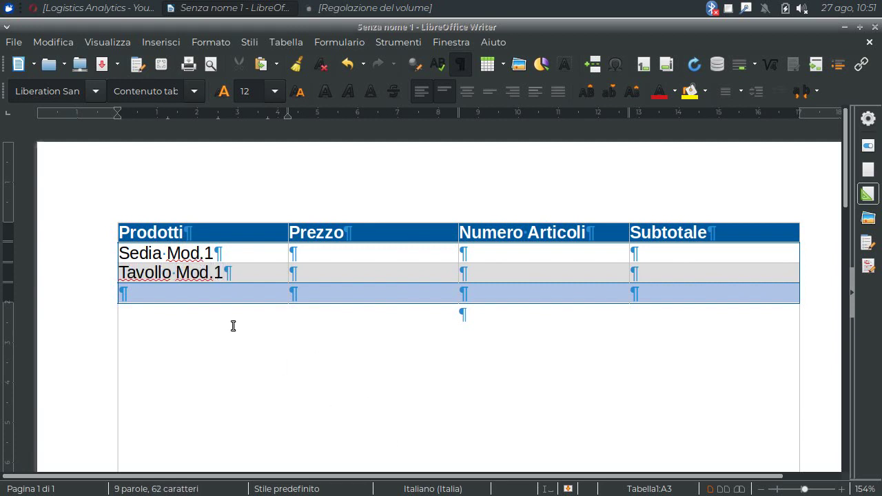
click(166, 273)
key(BackSpace)
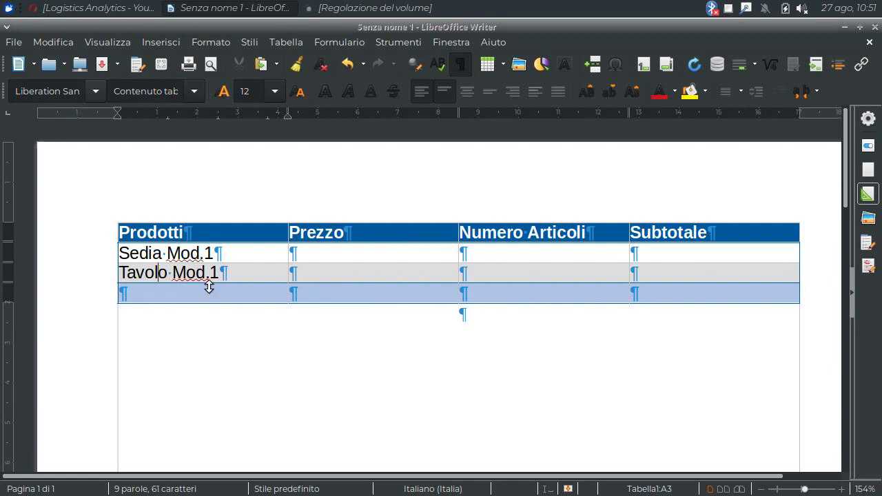
Step: Start a bold 'Ombreo' entry in cell A4, then erase it
click(184, 296)
key(ctrl+b)
text(Om)
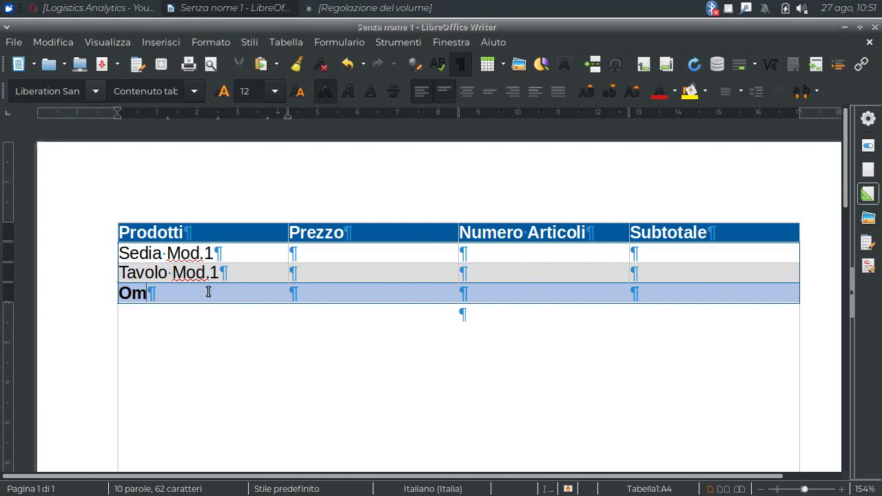
text(breo)
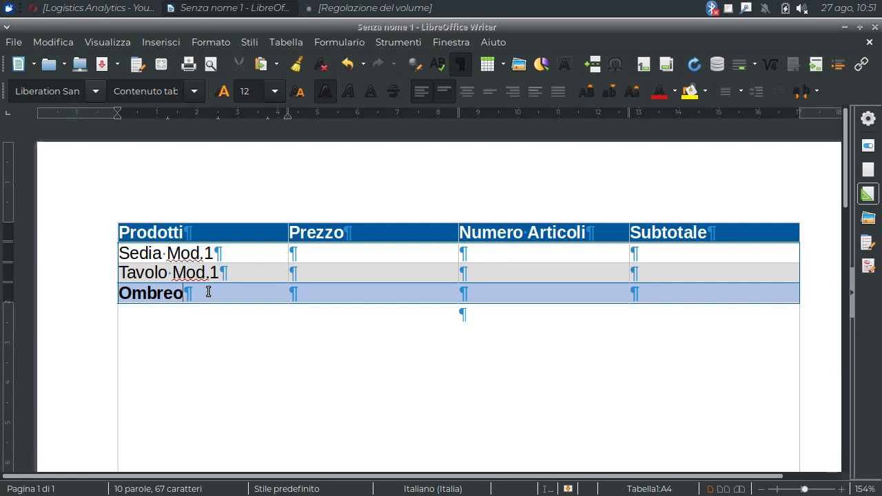
key(BackSpace)
key(BackSpace)
key(BackSpace)
key(BackSpace)
key(BackSpace)
key(BackSpace)
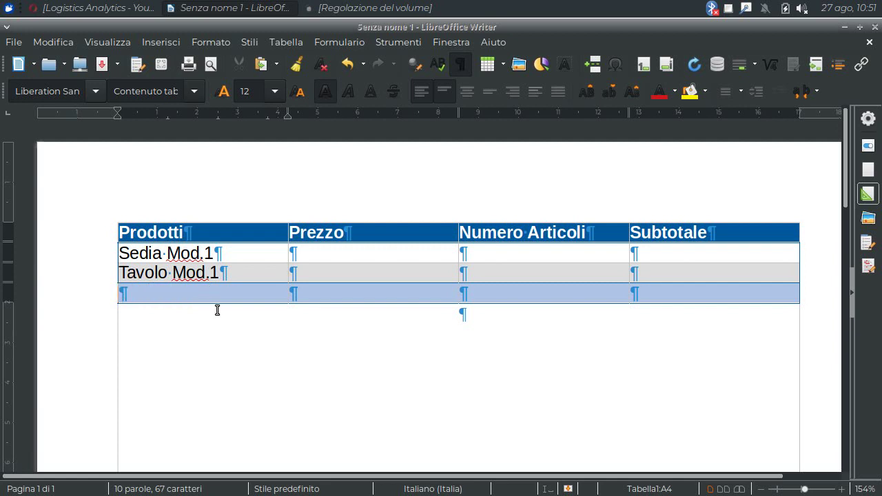
key(BackSpace)
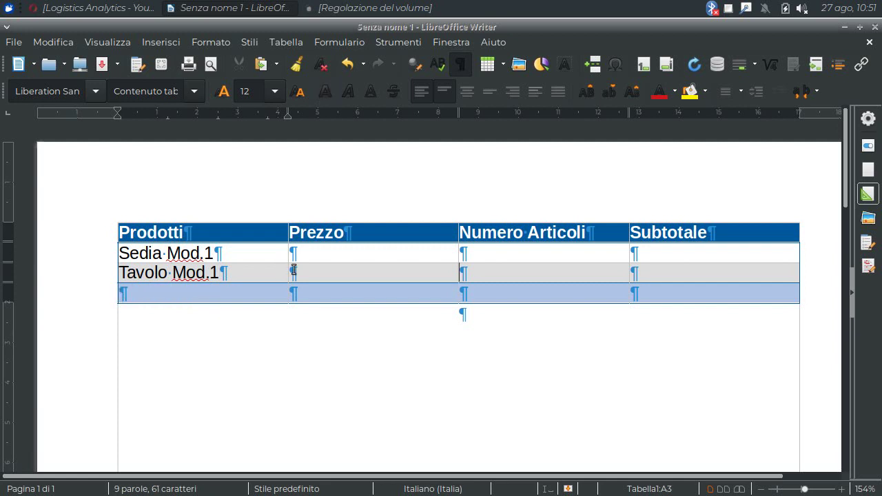
Step: Insert three empty rows above the table's last row with Alt+Insert
key(alt+Insert)
key(Down)
key(Down)
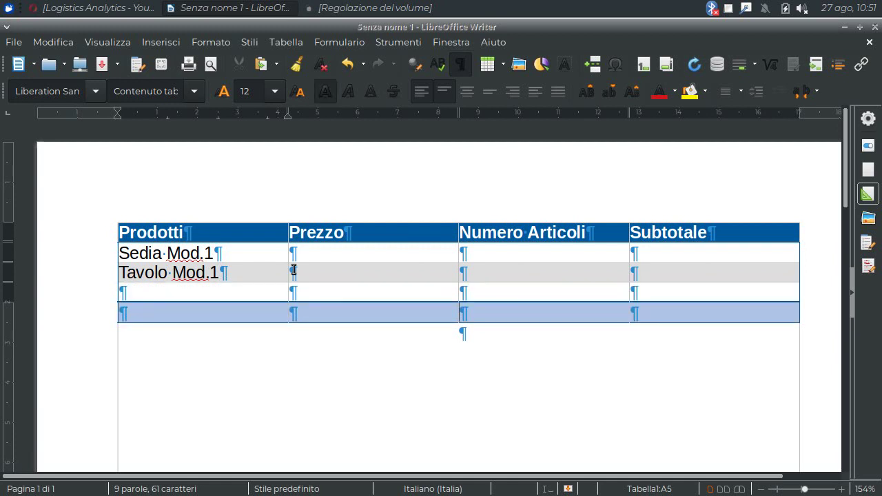
key(alt+Insert)
key(Up)
key(alt+Insert)
key(Up)
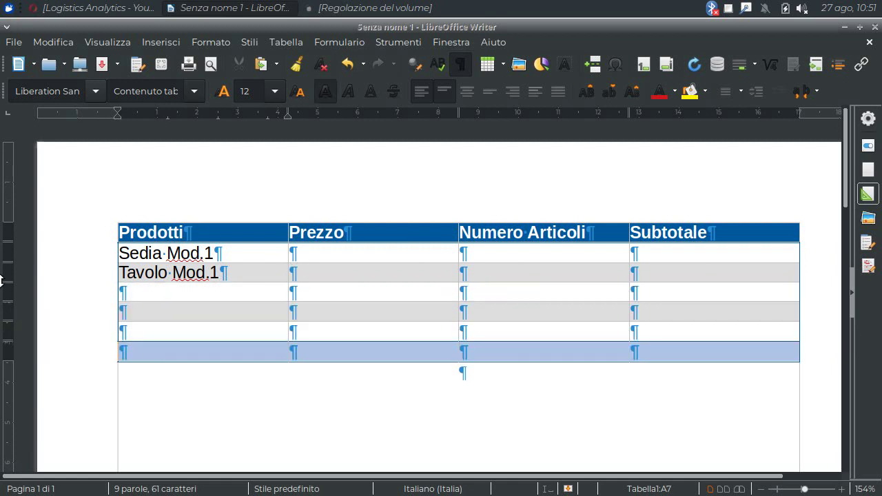
Step: List 'Ombrellone' and 'Sdraio' in the product cells below Tavolo Mod.1
click(141, 294)
text(Om)
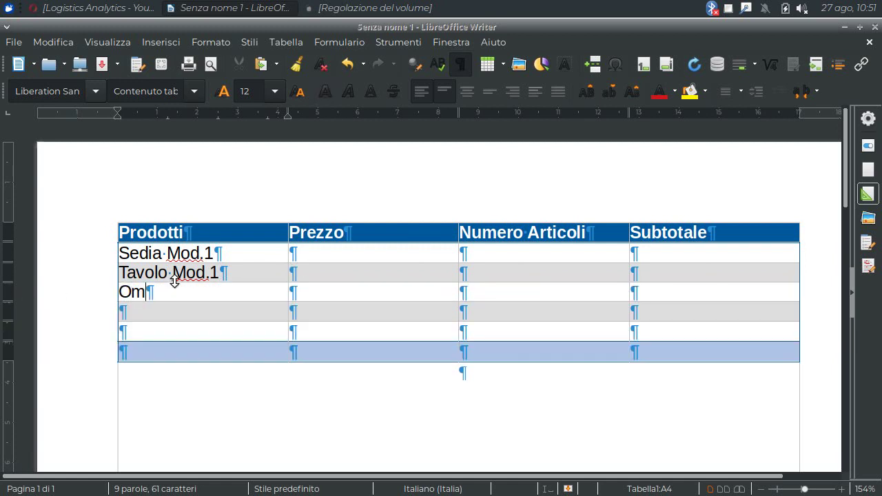
text(breoll)
key(BackSpace)
key(BackSpace)
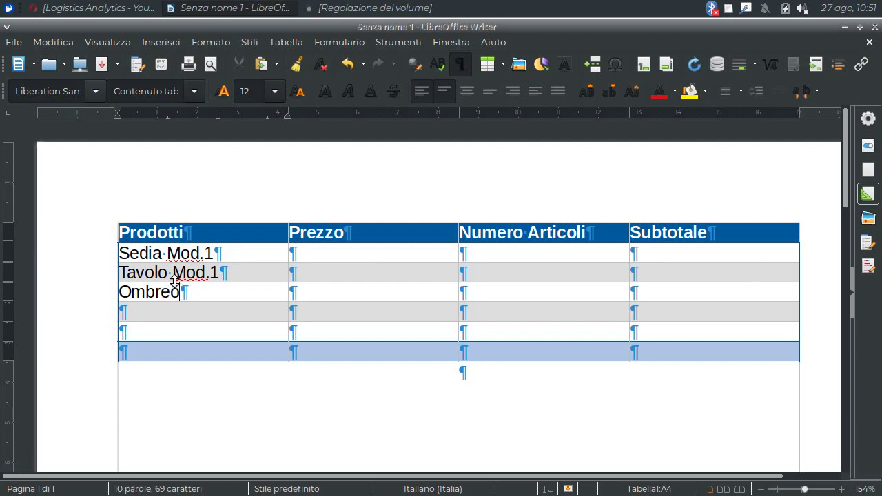
key(BackSpace)
text(llone)
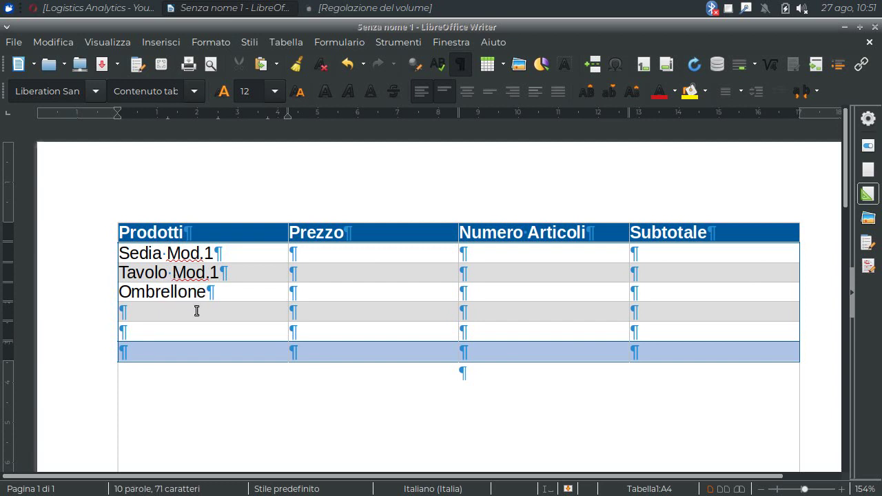
click(197, 310)
text(Sdraio)
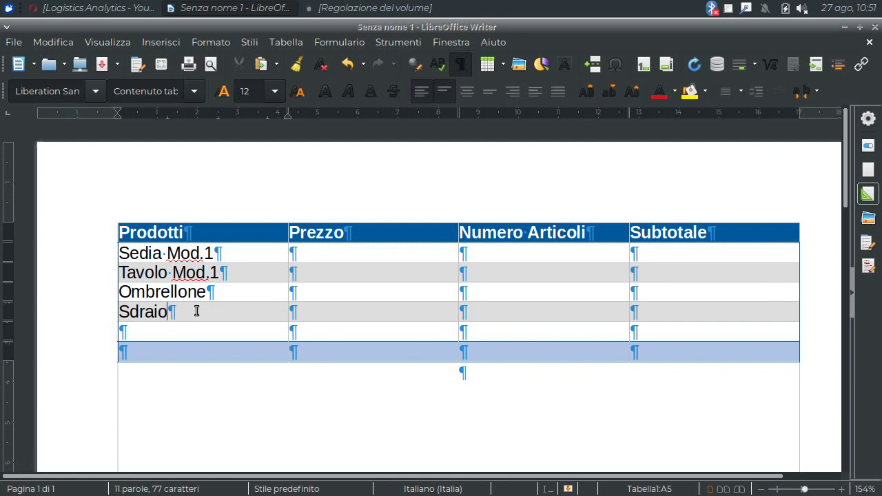
Step: Enter the prices 45, 350, 150 and 75 down the Prezzo column
click(355, 254)
text(45)
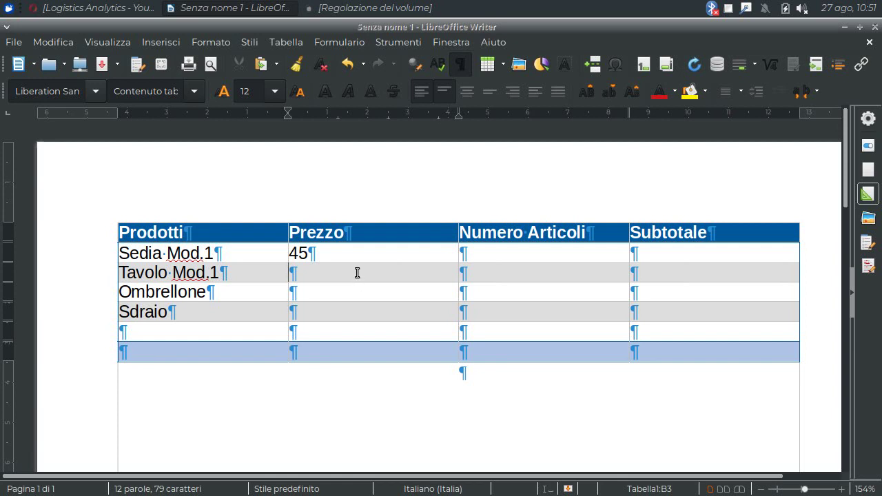
text(350)
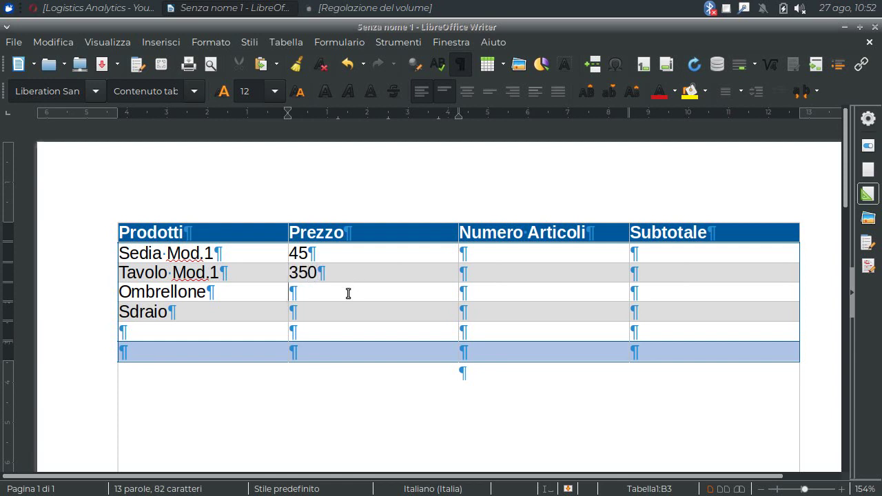
text(1)
text(50)
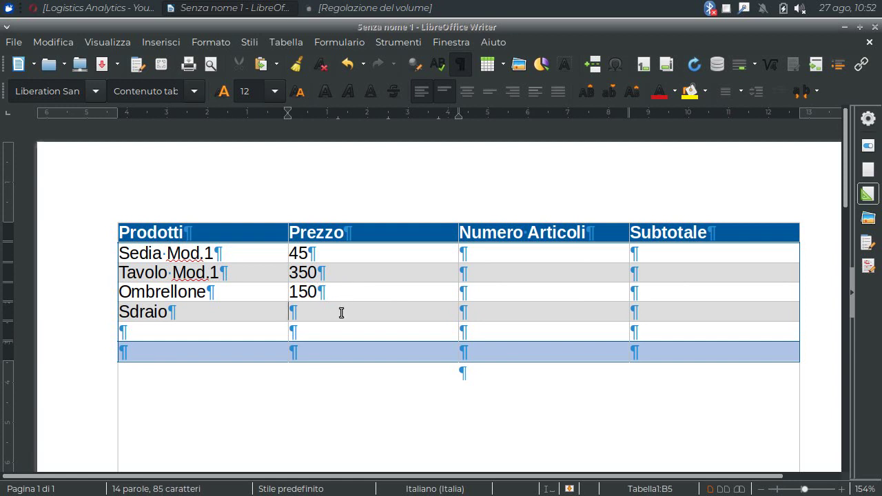
text(75)
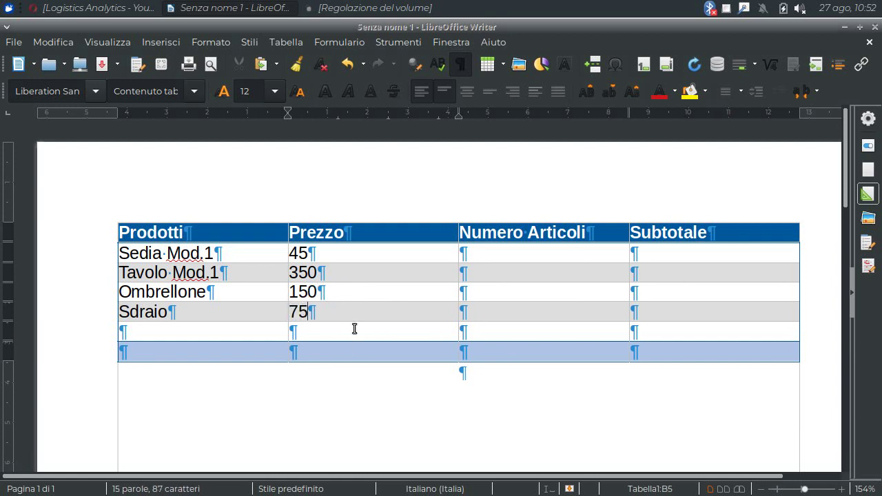
click(368, 217)
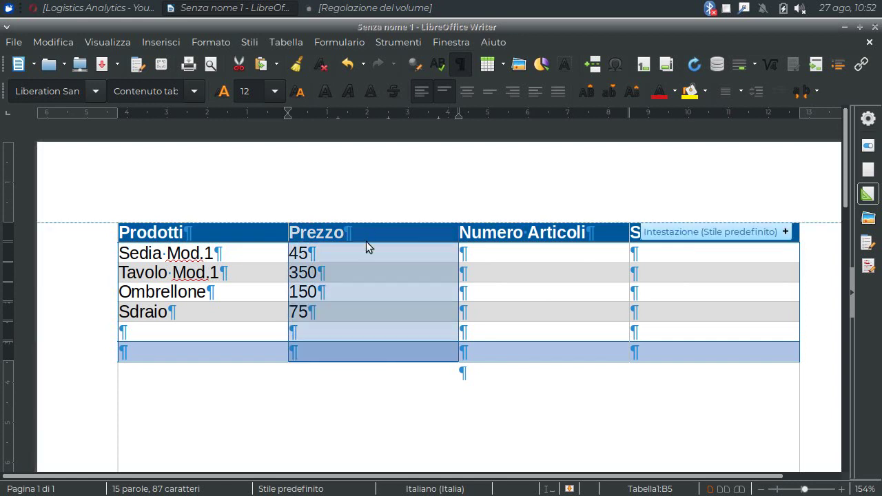
key(Delete)
right_click(368, 258)
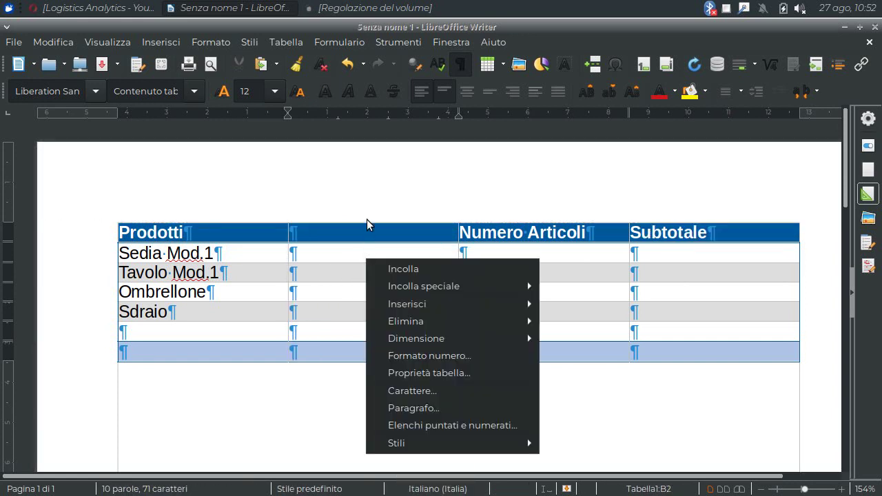
click(366, 219)
click(366, 217)
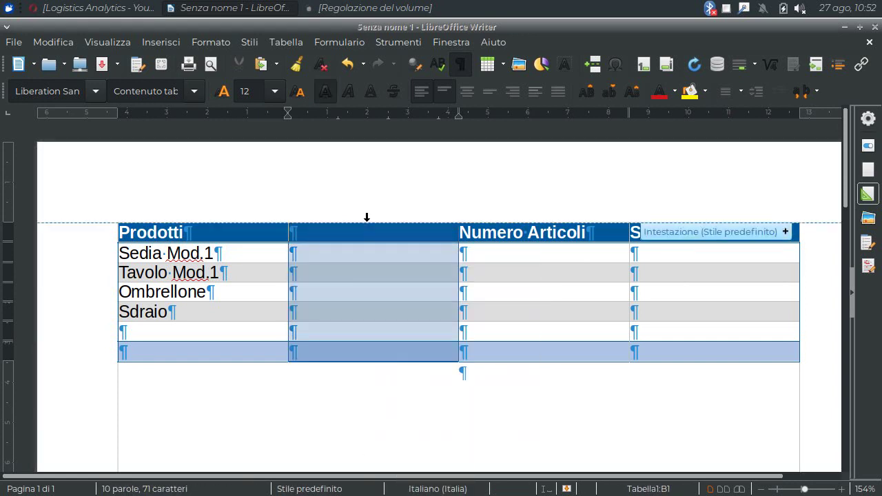
right_click(359, 266)
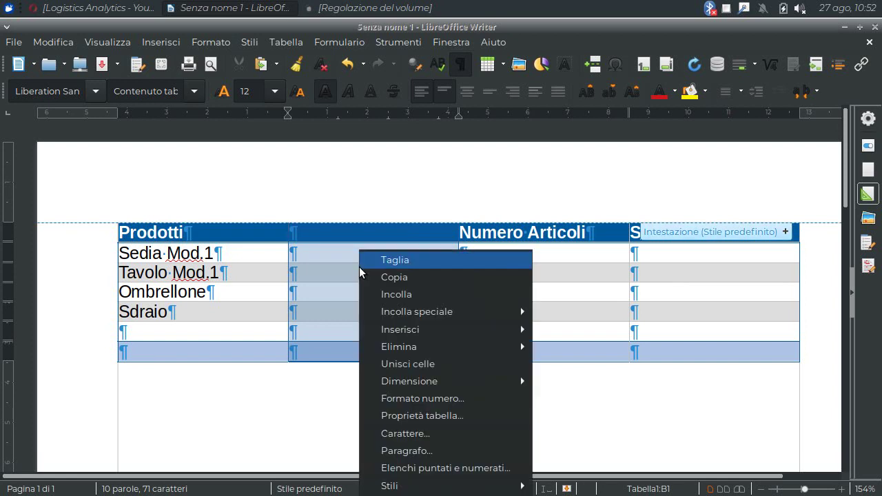
click(415, 397)
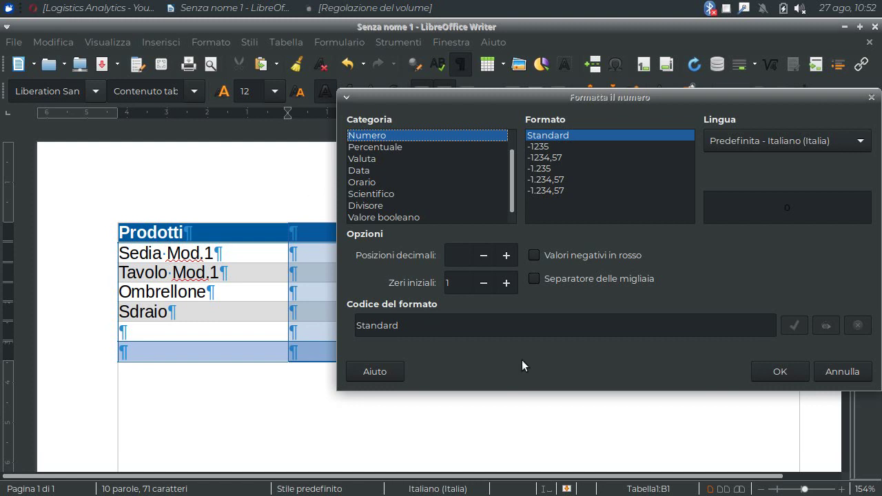
click(834, 371)
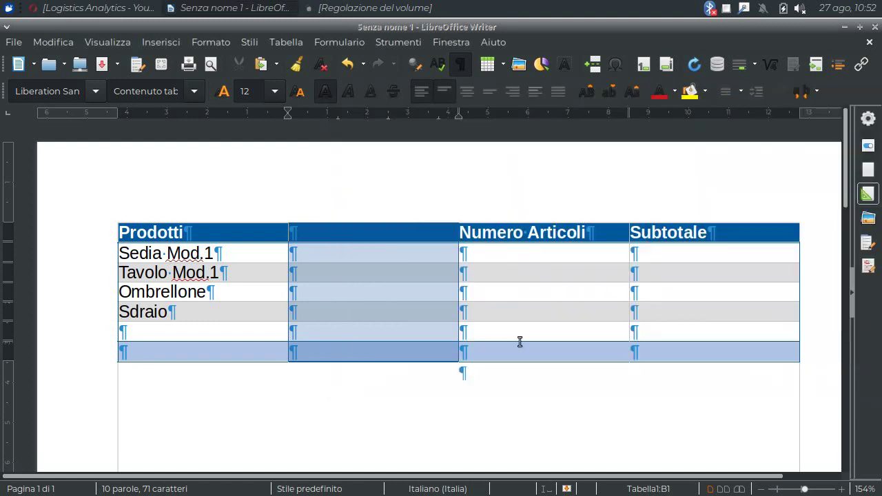
click(402, 278)
key(ctrl+z)
Step: Format the Prezzo column as Valuta using the EUR € -€ 1.234,00 format
click(390, 273)
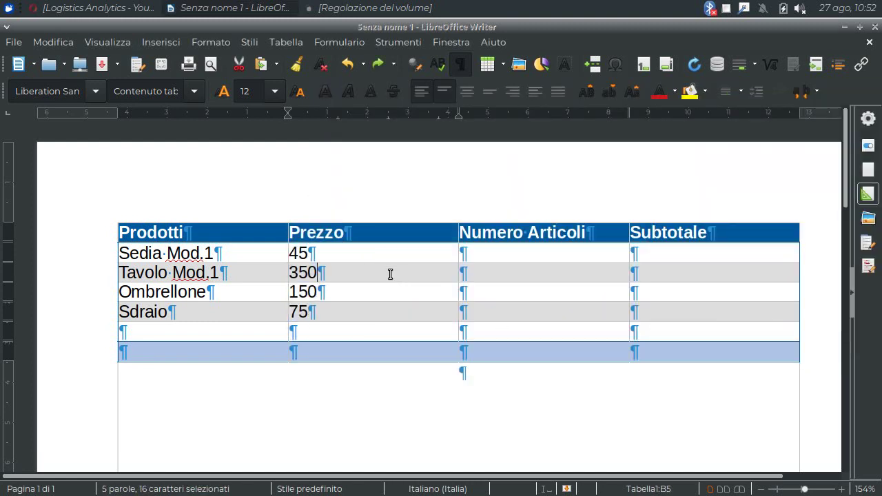
click(382, 217)
right_click(392, 251)
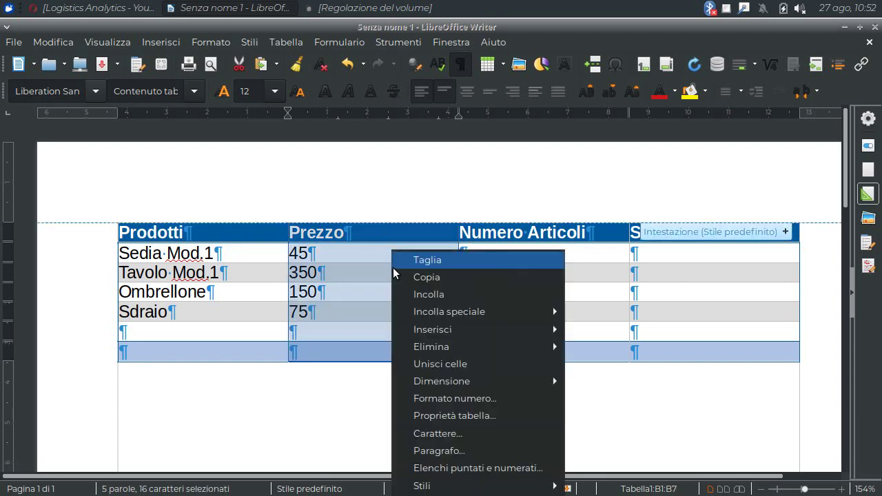
mouse_move(454, 348)
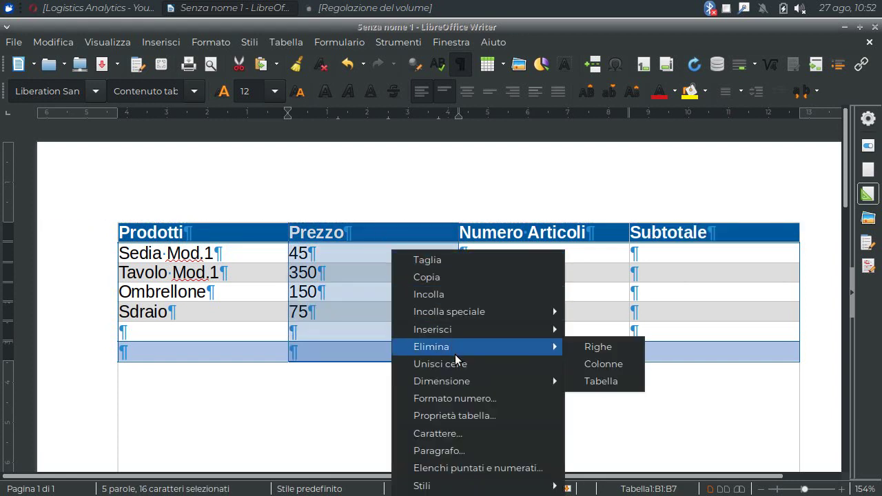
click(468, 396)
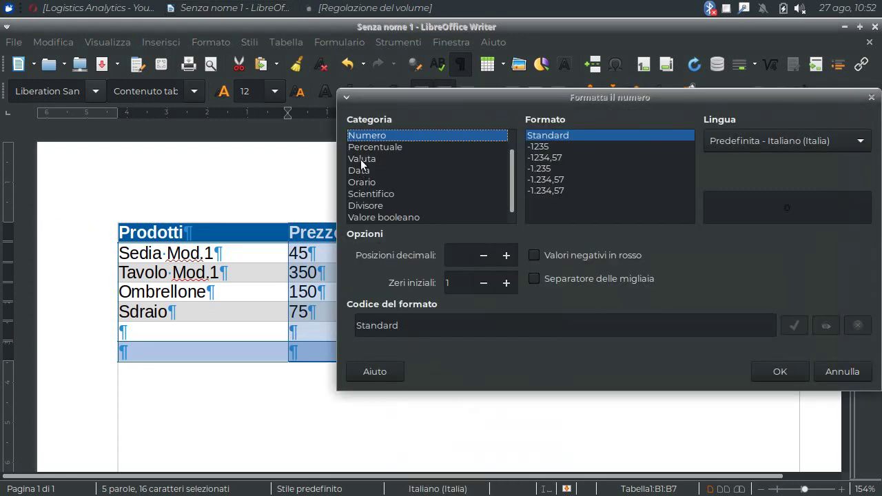
click(362, 159)
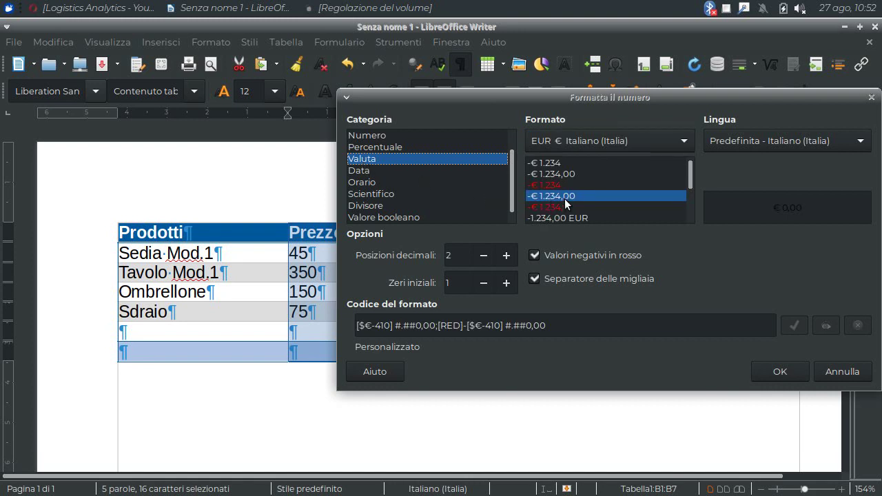
click(777, 371)
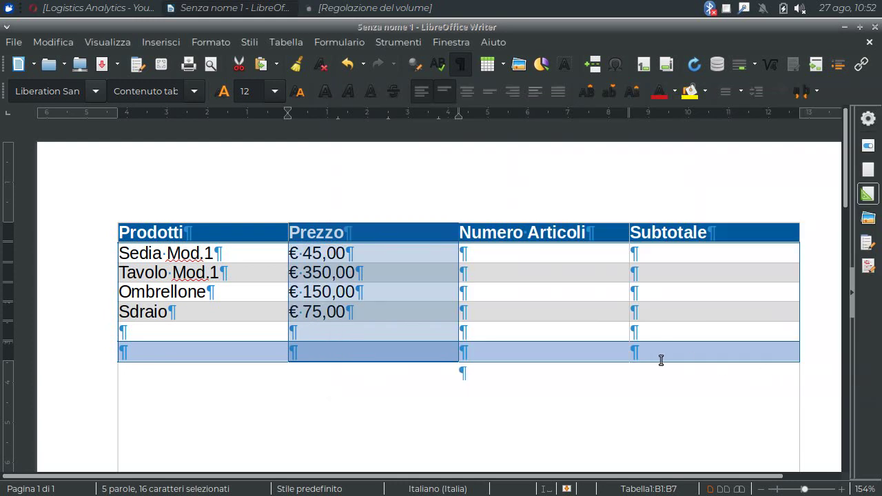
click(408, 315)
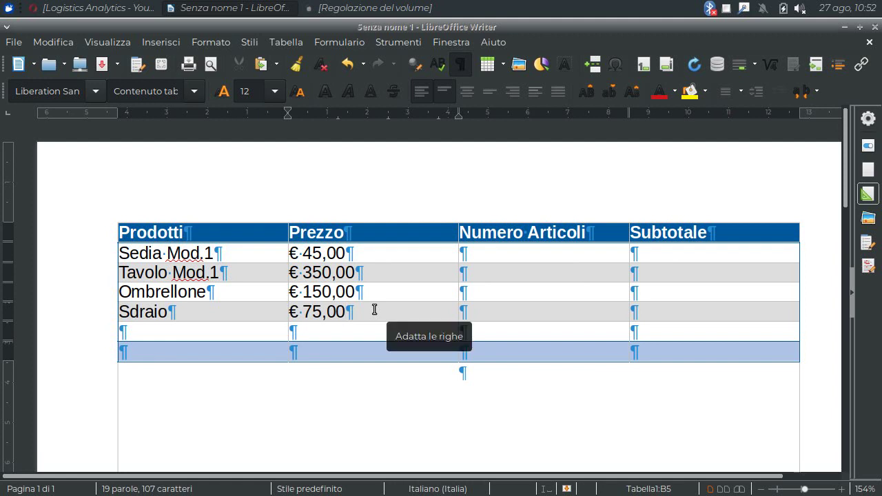
Step: Move to the table's last empty row and undo the euro formatting, restoring plain prices
key(Tab)
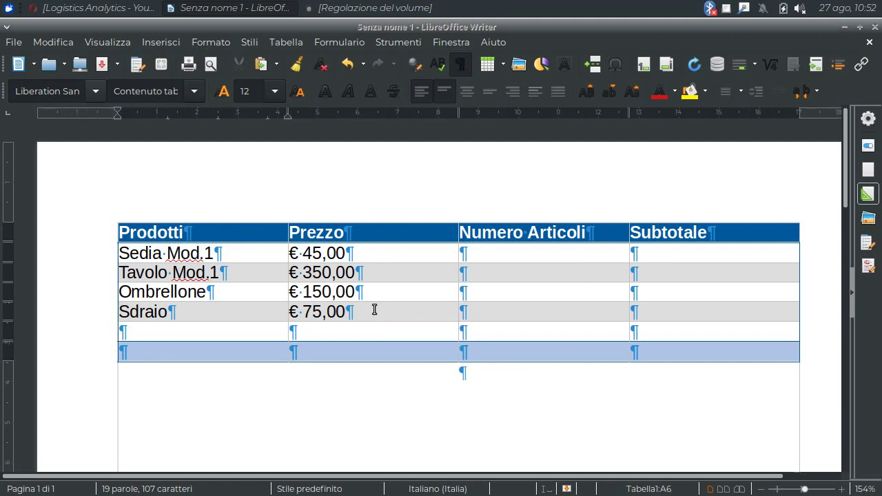
key(Tab)
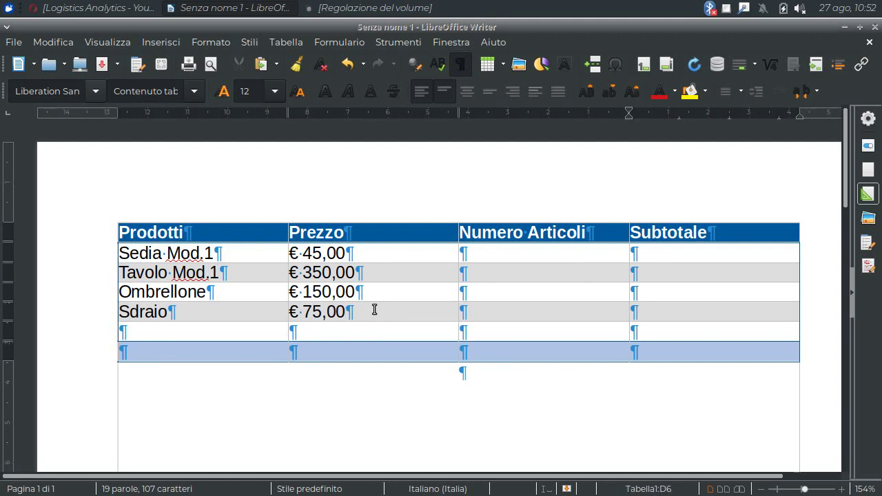
key(Tab)
key(ctrl+z)
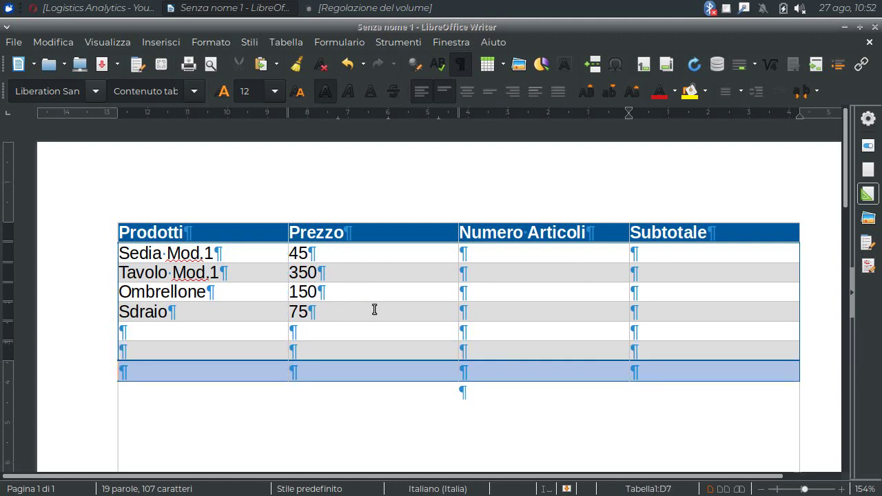
click(351, 333)
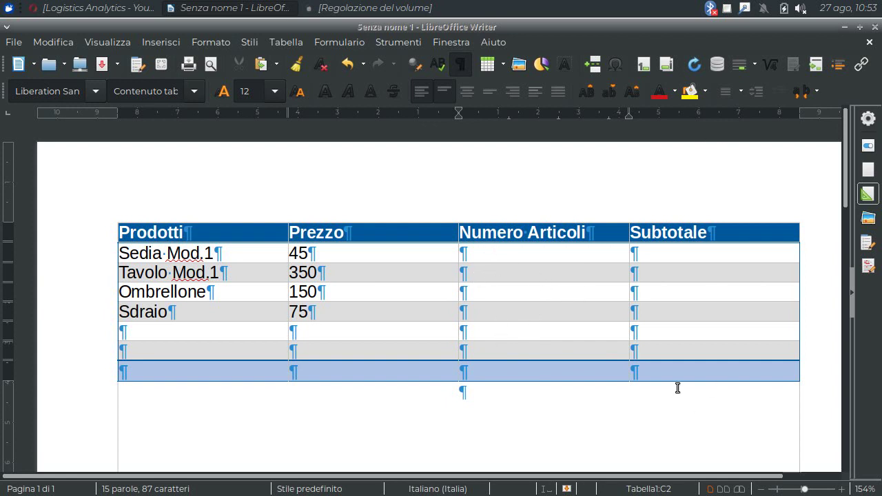
Step: Give Sedia Mod.1's Subtotale cell D2 the formula B2*C2
click(661, 257)
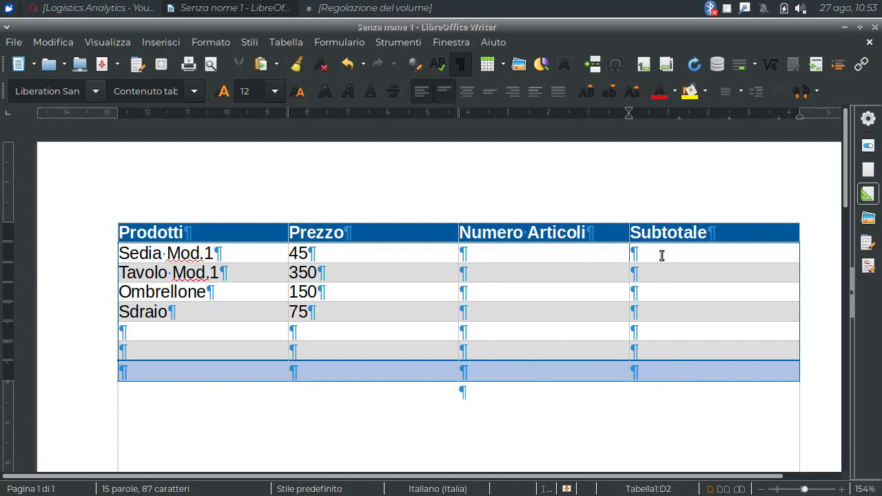
click(286, 42)
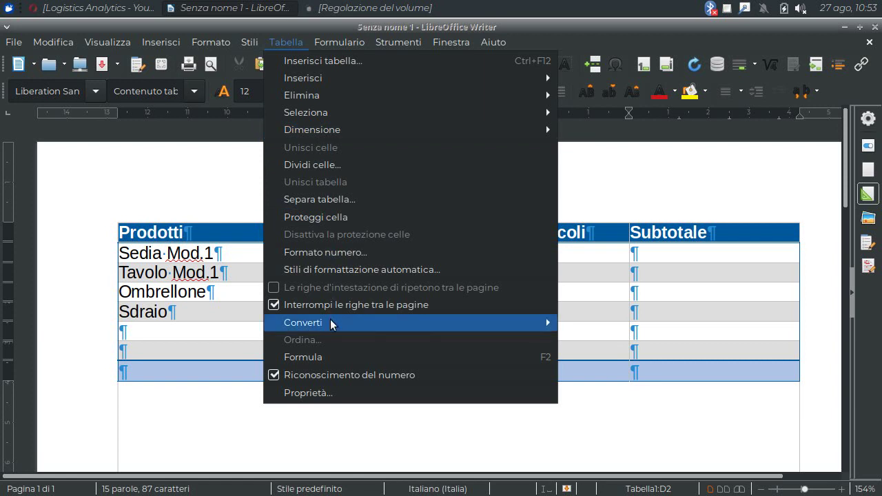
click(330, 356)
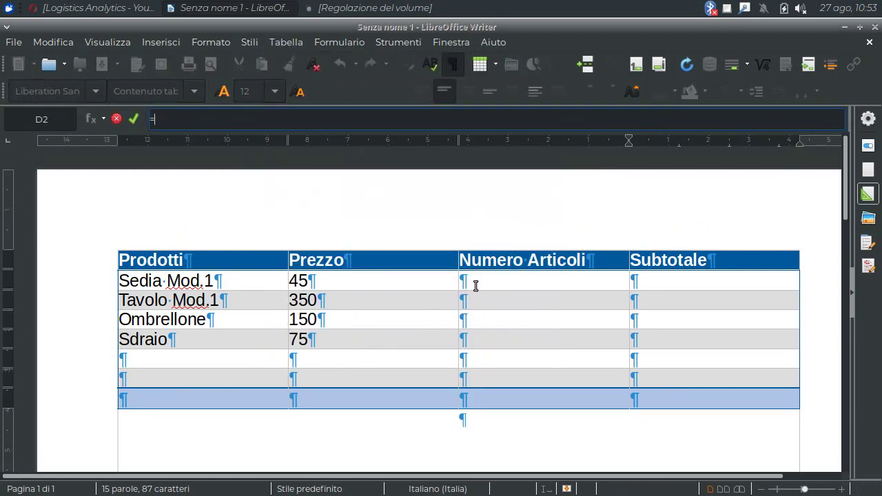
click(394, 287)
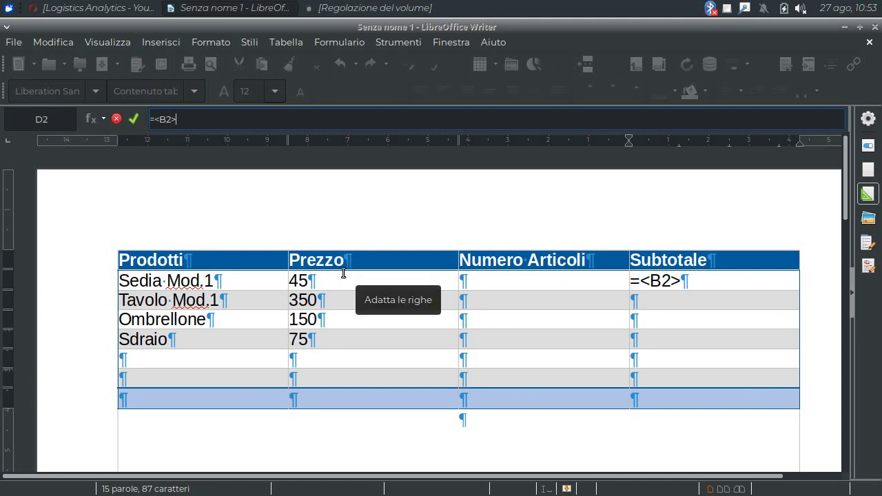
text(*)
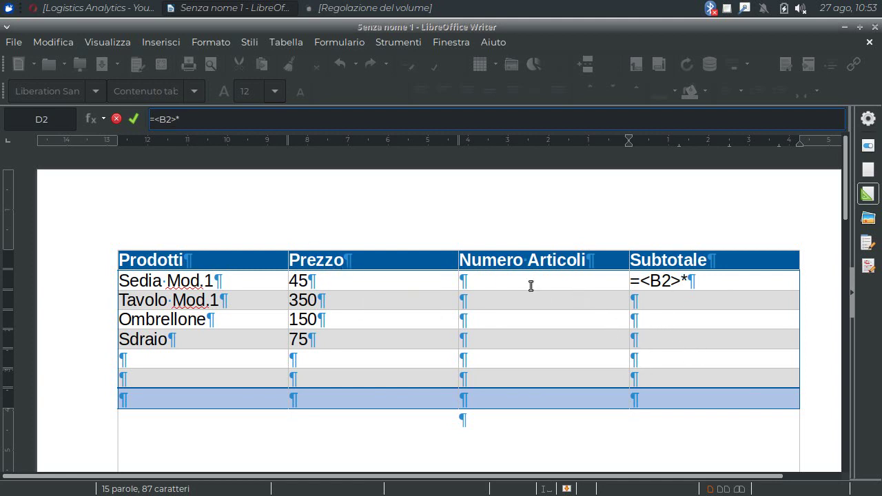
click(510, 284)
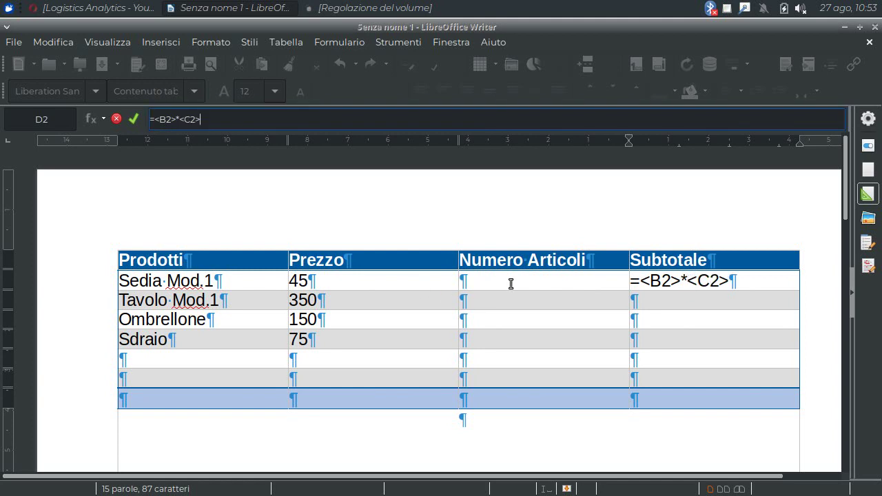
click(133, 119)
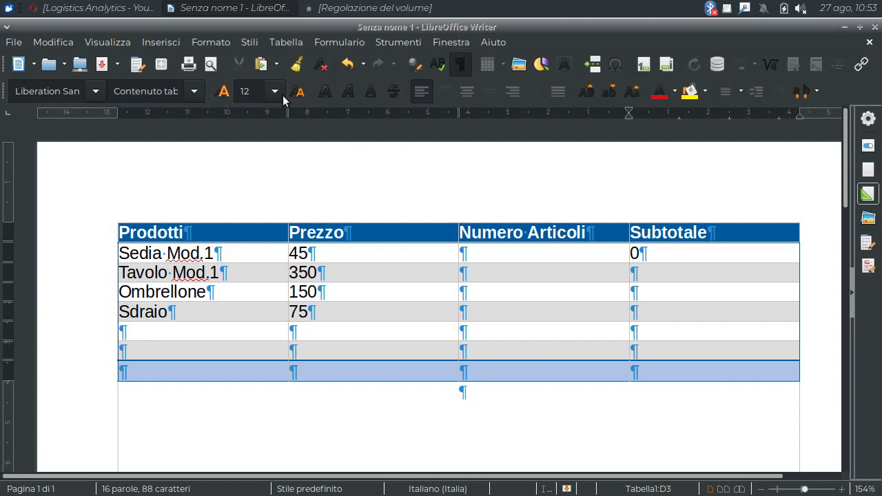
Step: Give Tavolo Mod.1's Subtotale cell D3 the formula B3*C3
click(286, 42)
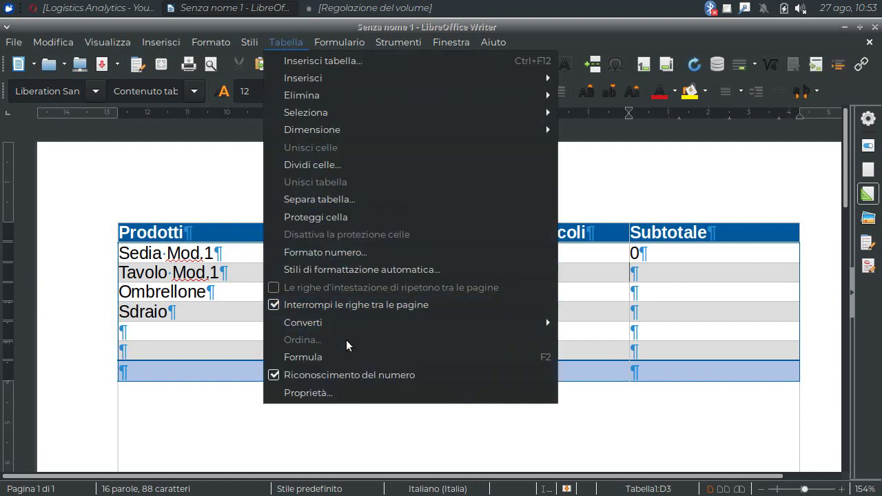
click(350, 357)
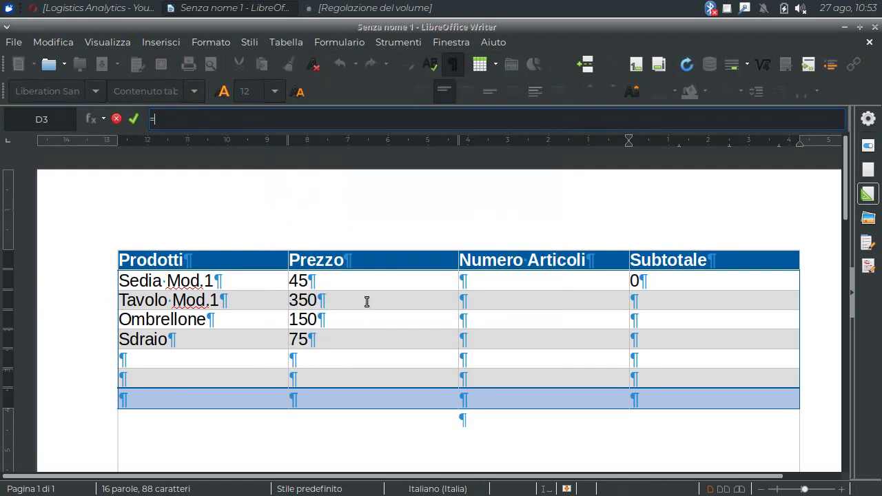
click(367, 301)
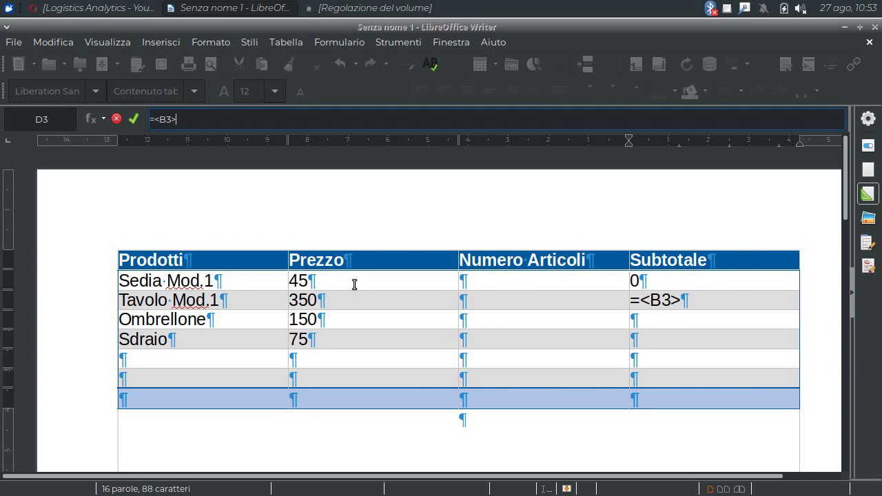
text(*)
click(492, 300)
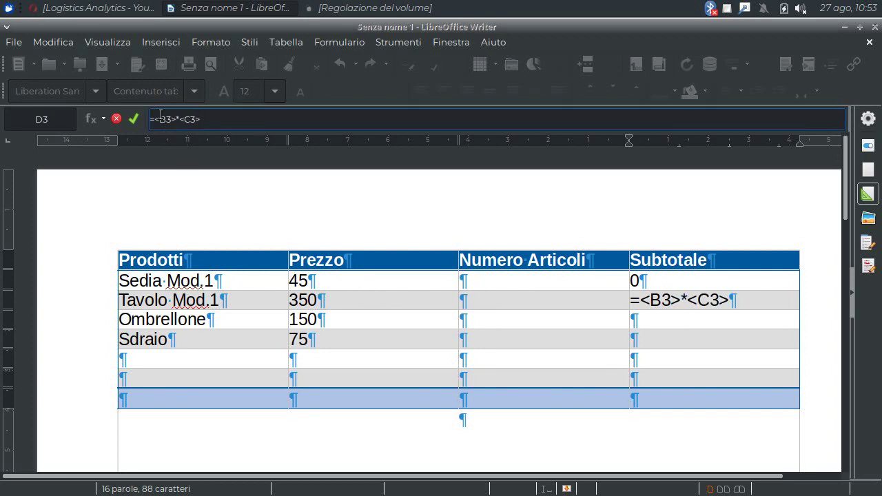
click(133, 119)
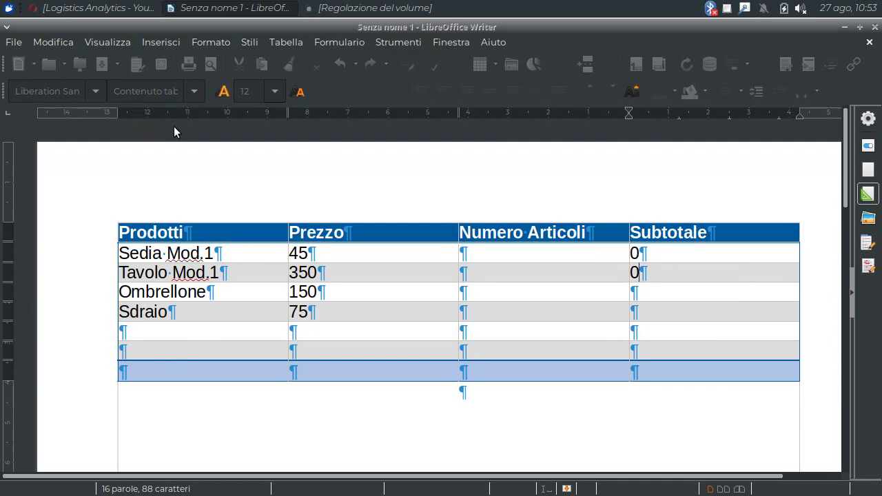
Step: Give Ombrellone's Subtotale cell D4 the formula =<B4>*<C4>
click(648, 295)
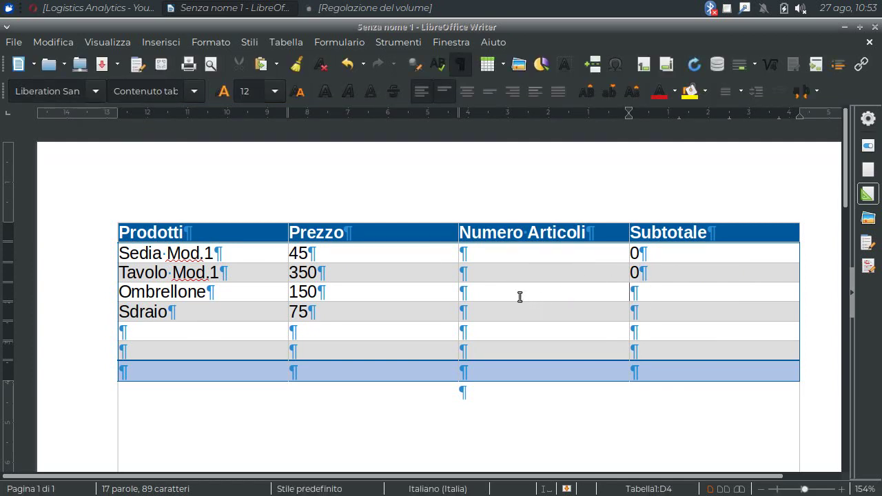
click(293, 43)
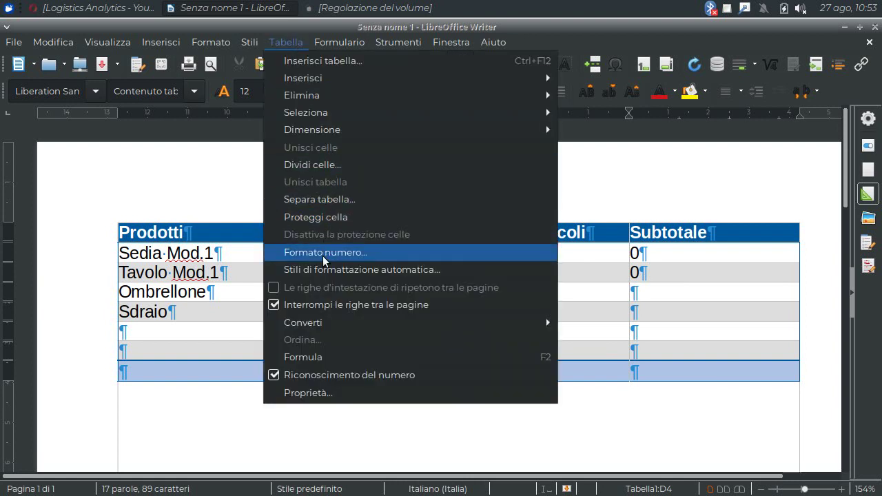
click(325, 357)
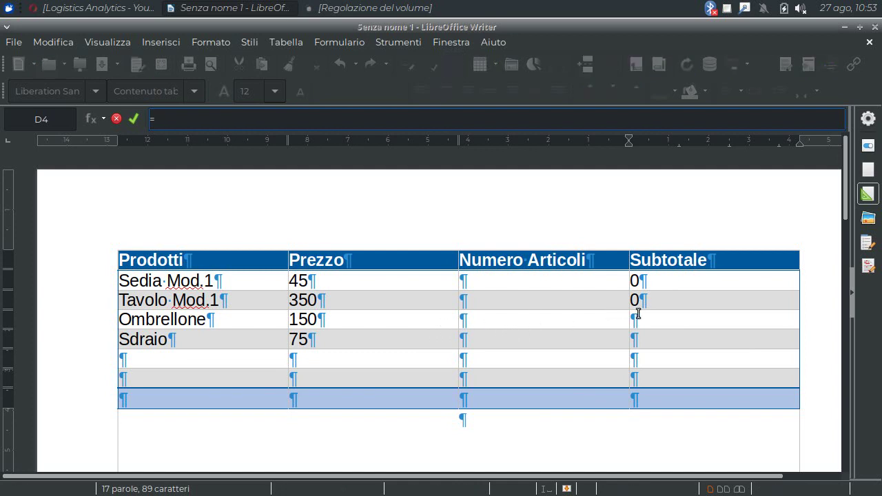
click(375, 323)
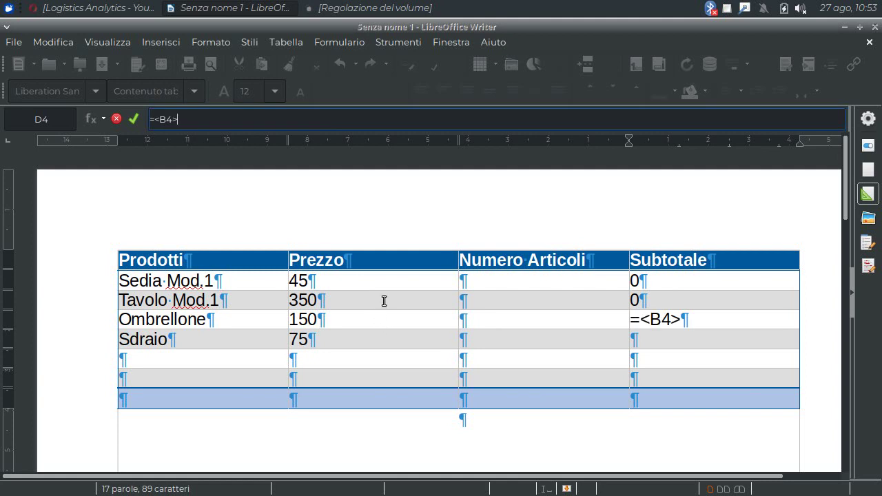
text(*)
click(563, 319)
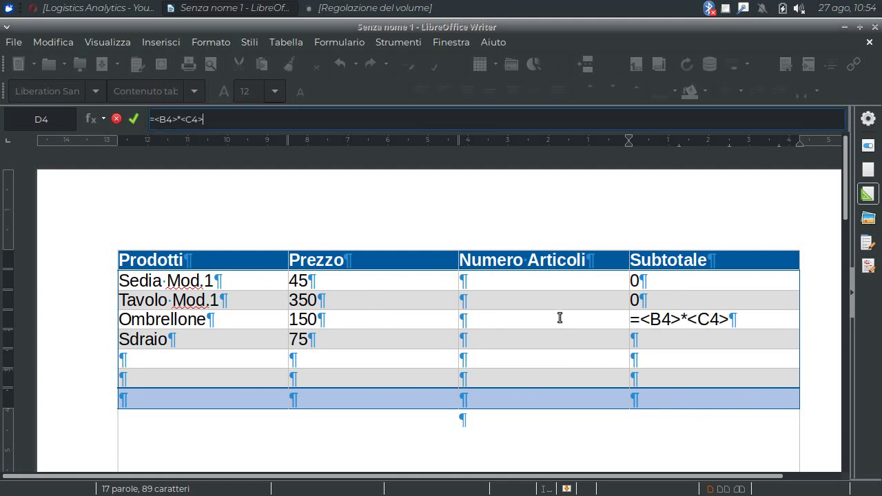
click(134, 118)
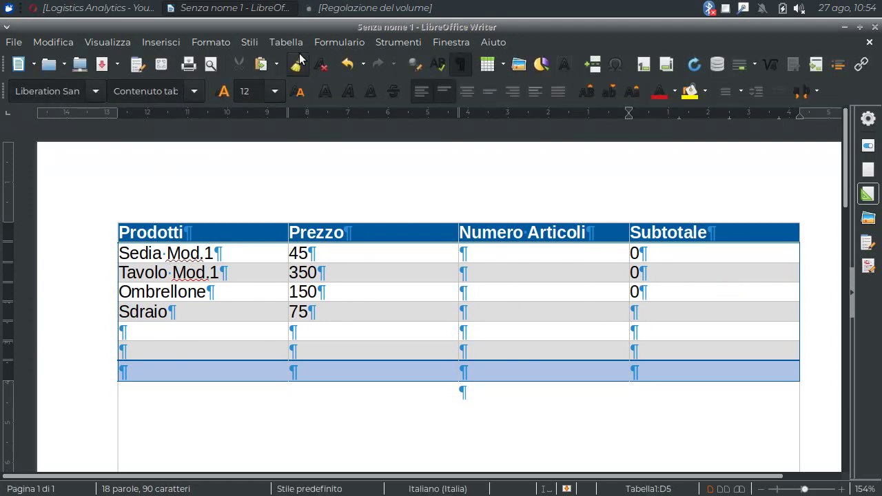
Step: Give Sdraio's Subtotale cell D5 the formula =<B5>*<C5>
click(286, 42)
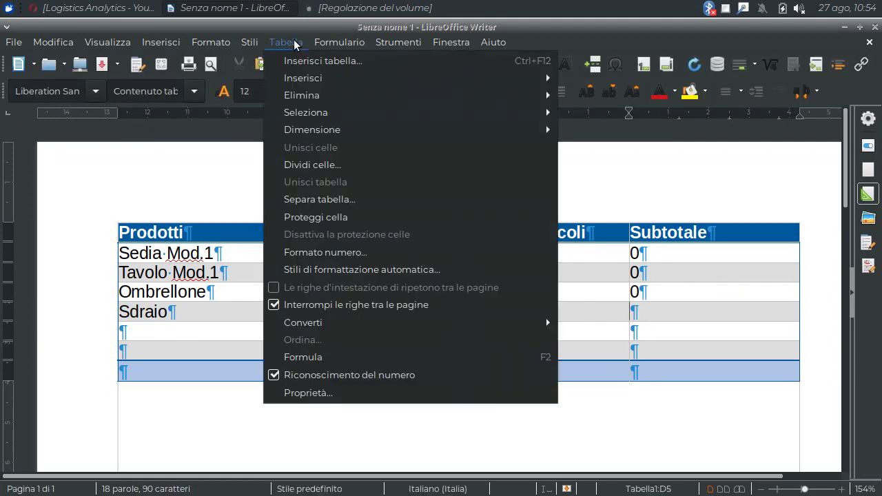
click(332, 358)
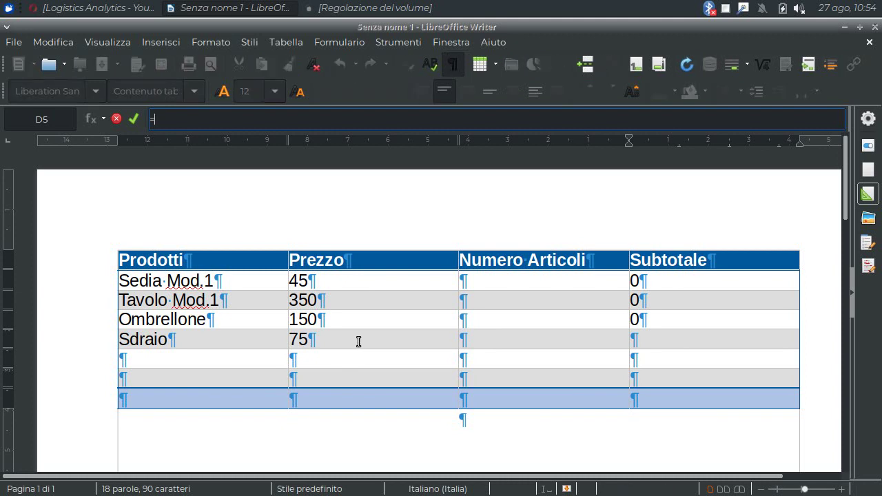
click(359, 342)
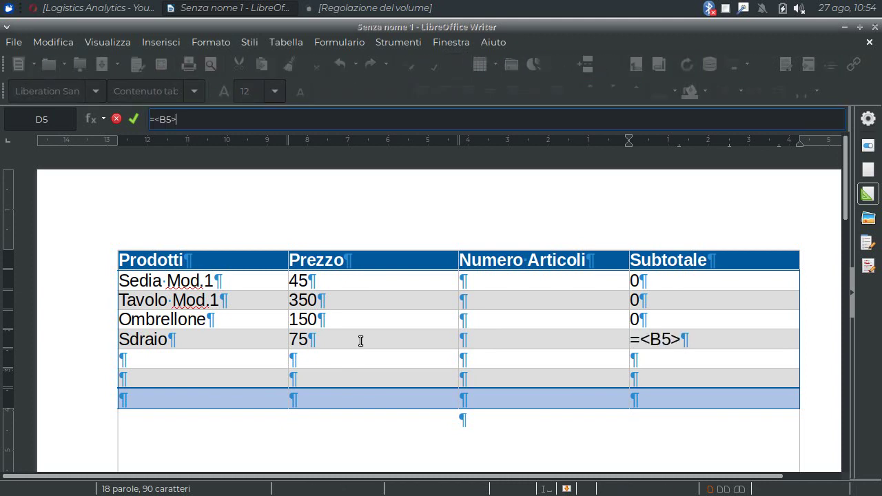
text(*)
click(499, 341)
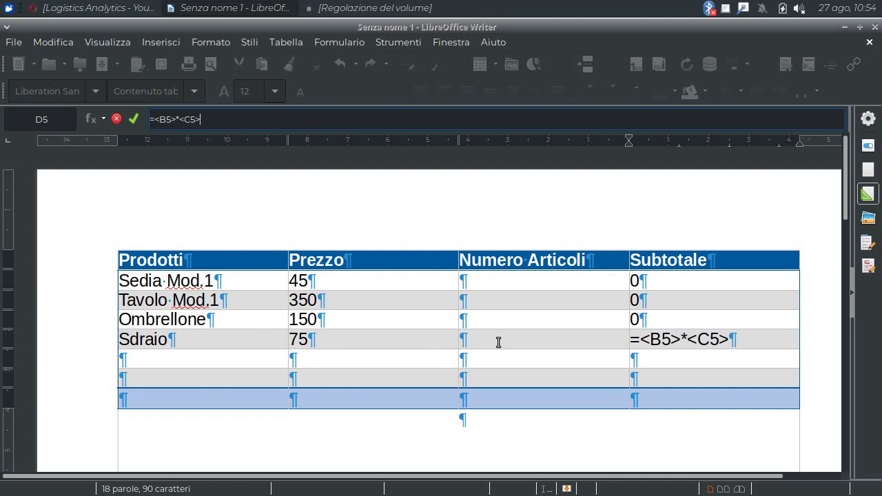
click(133, 119)
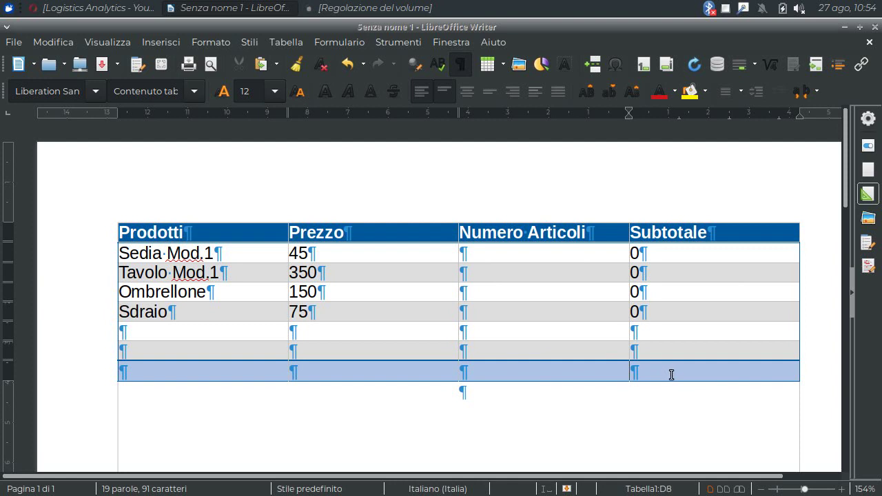
Step: Label the bottom row by typing 'Totale' in cell C8
click(587, 372)
text(Total)
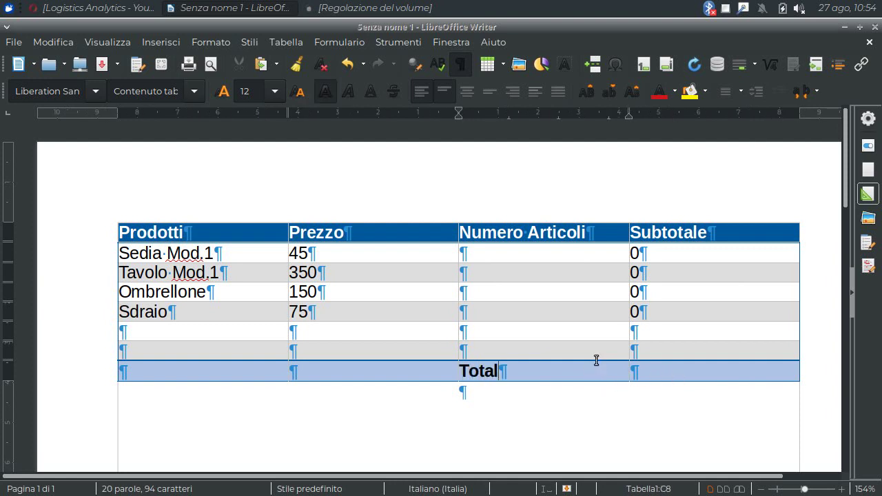
text(e)
click(659, 370)
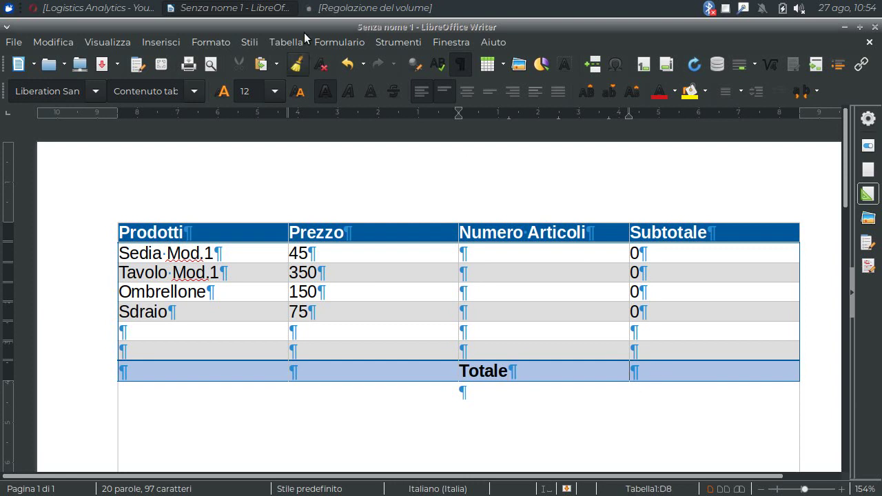
click(299, 38)
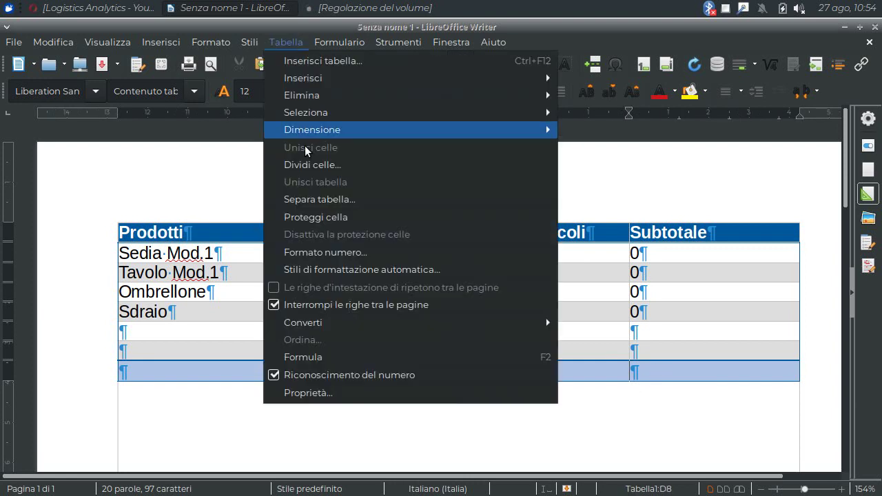
Step: Insert a Somma formula in D8 that adds the Subtotale cells <D2:D7>
click(327, 358)
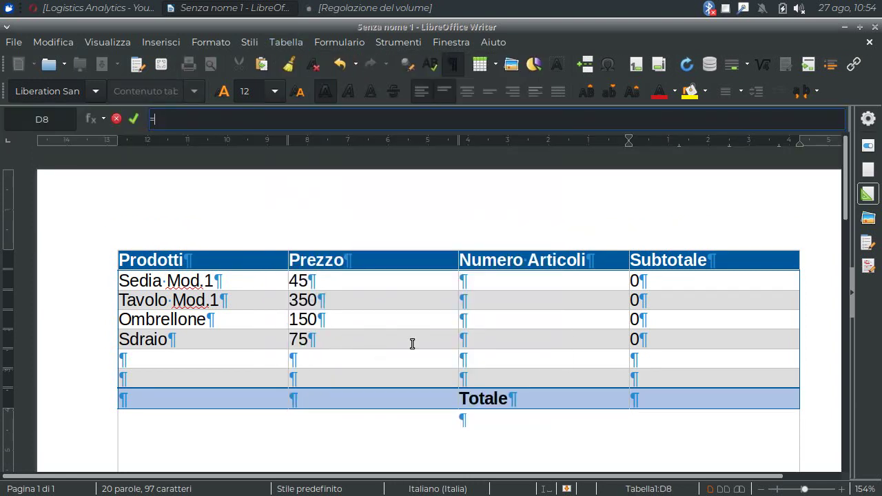
click(102, 119)
click(111, 140)
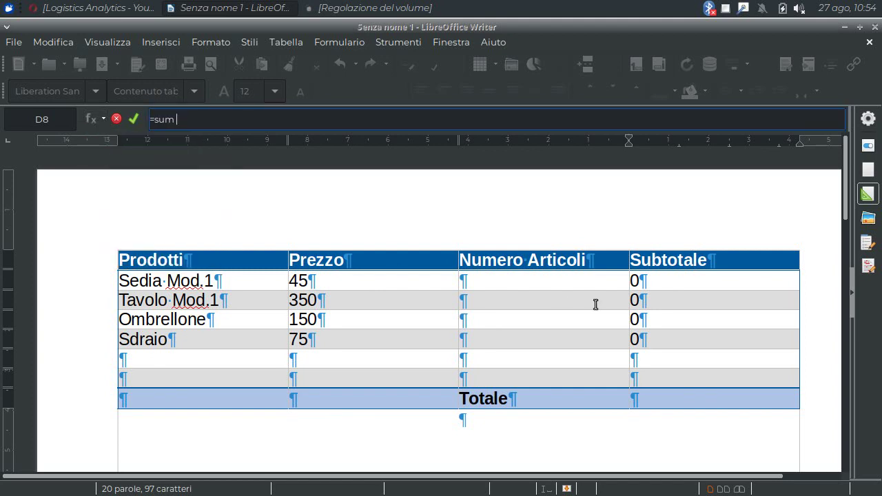
drag(640, 279, 654, 375)
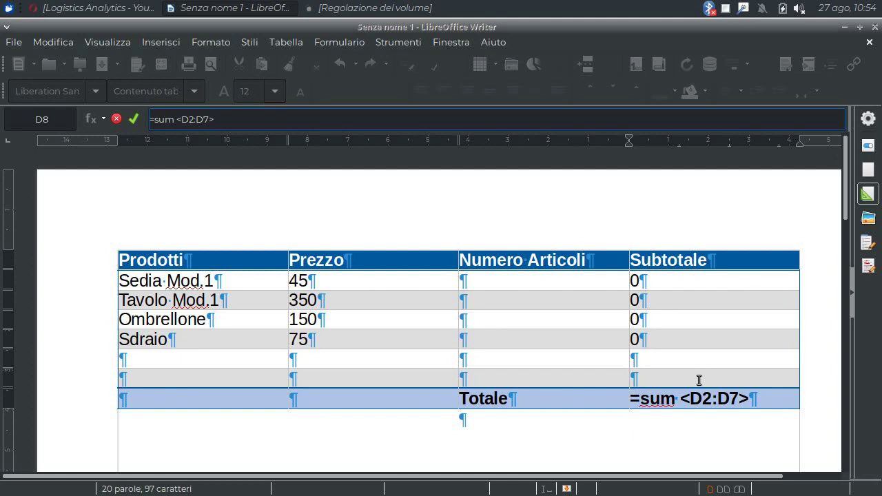
click(134, 121)
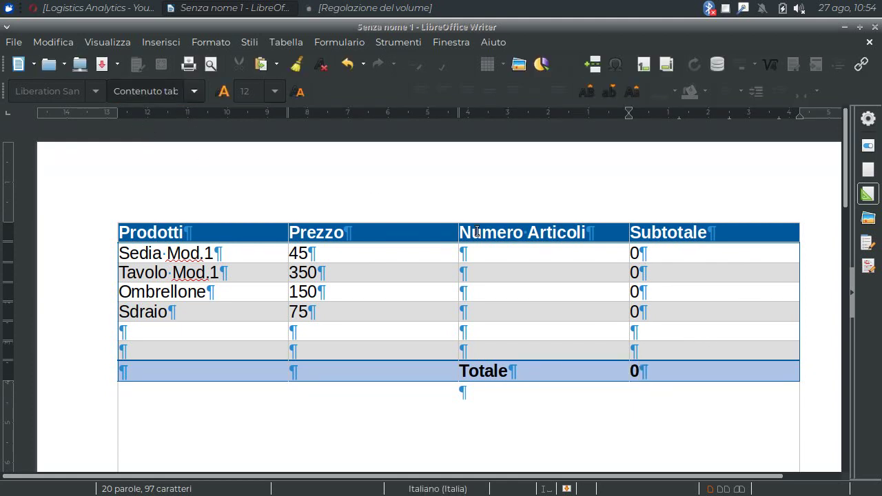
Step: Write-protect the cells of the Prodotti, Prezzo and Subtotale columns
click(226, 218)
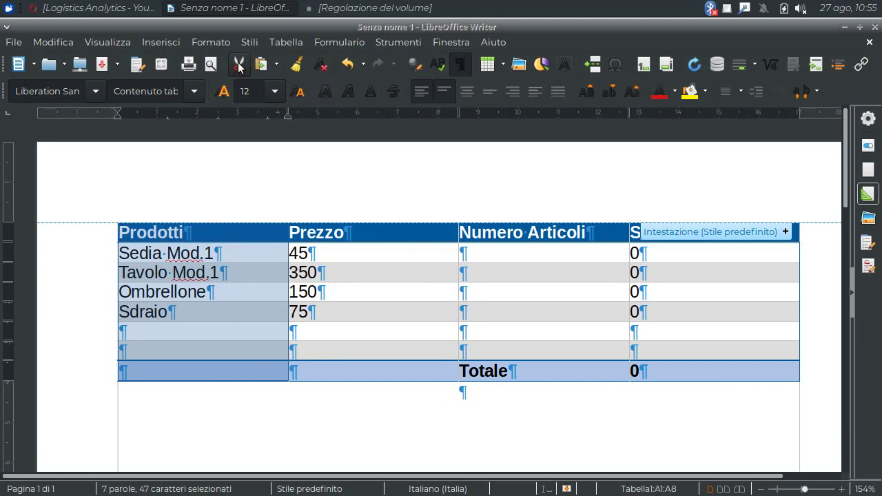
click(288, 40)
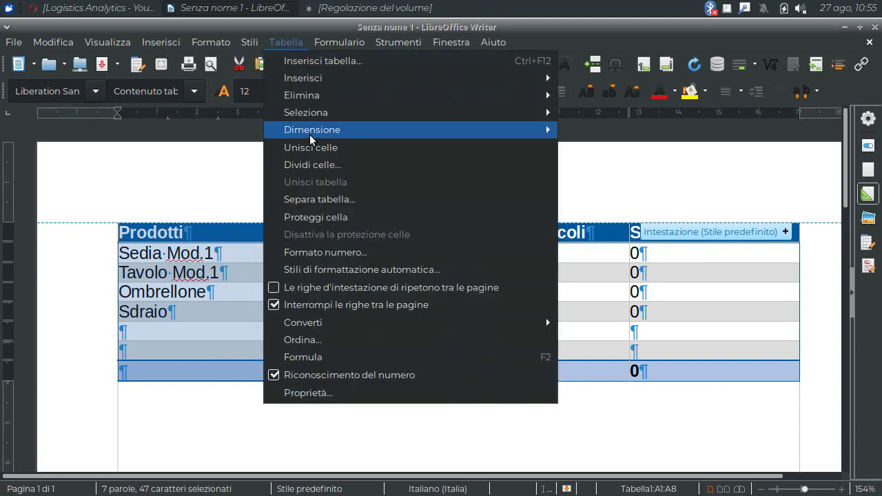
click(330, 217)
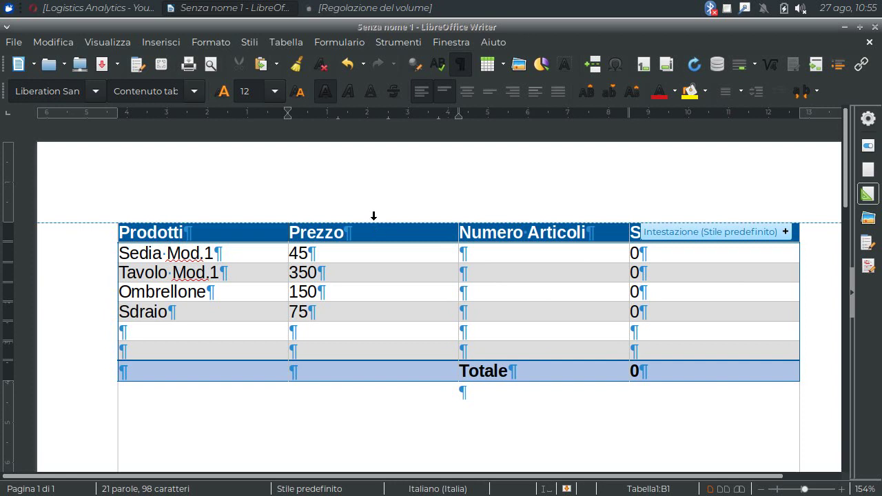
click(374, 216)
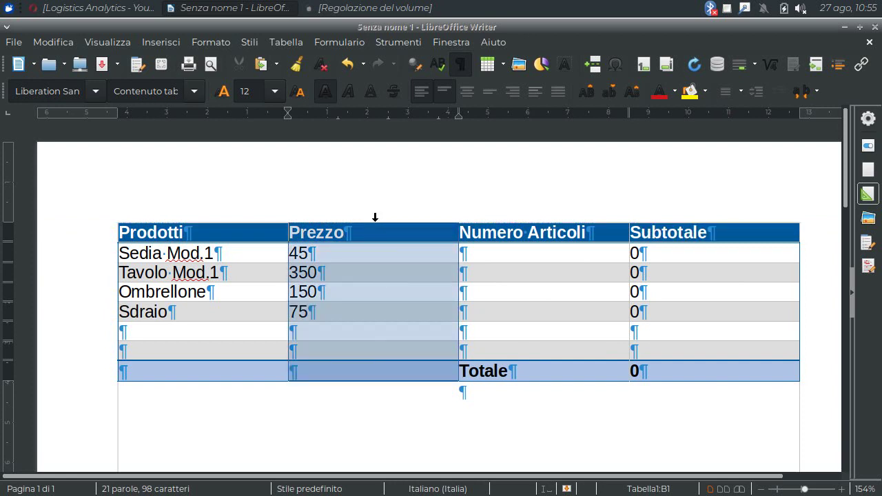
click(290, 42)
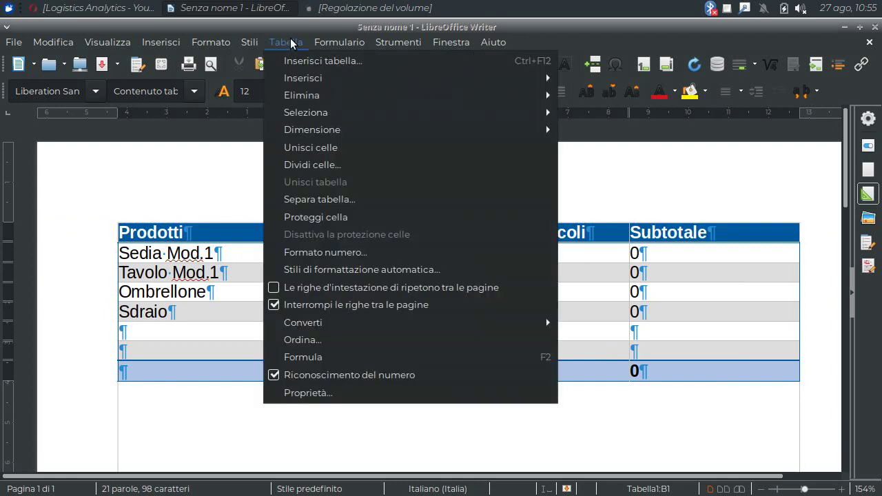
click(329, 216)
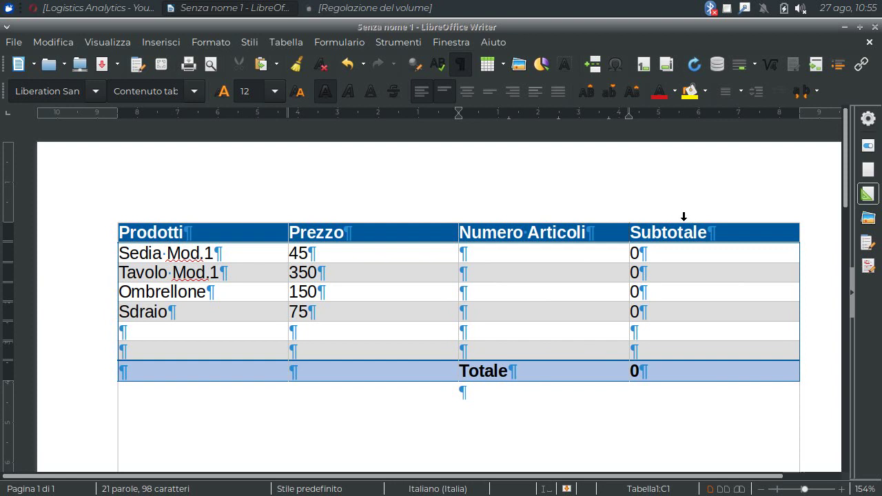
click(683, 217)
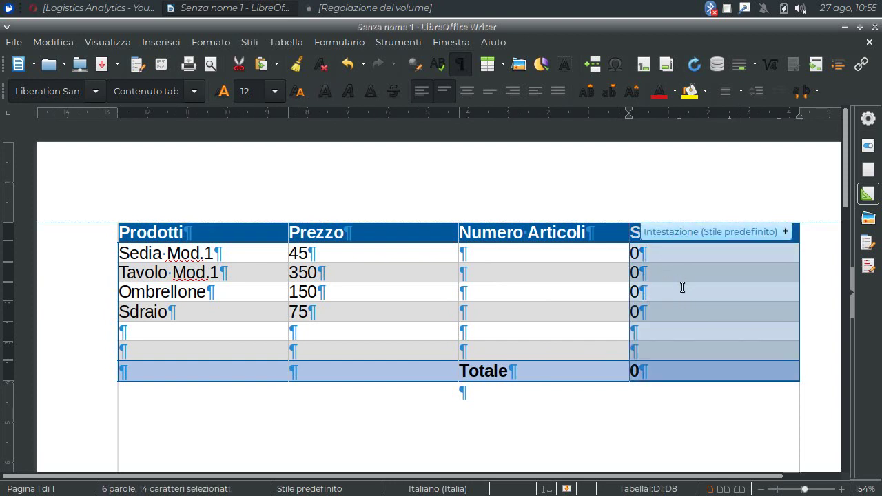
click(286, 42)
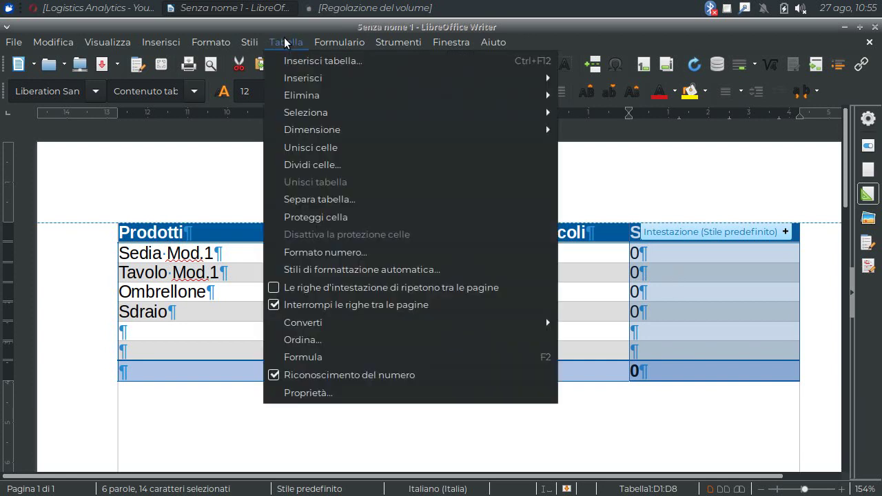
click(333, 218)
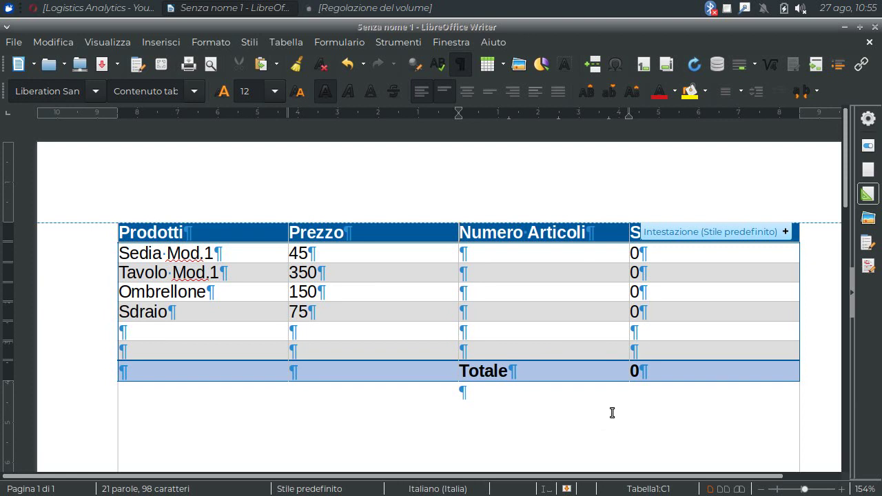
Step: Enter Numero Articoli quantities 2, 1, 0 and 4 for the four products
click(516, 254)
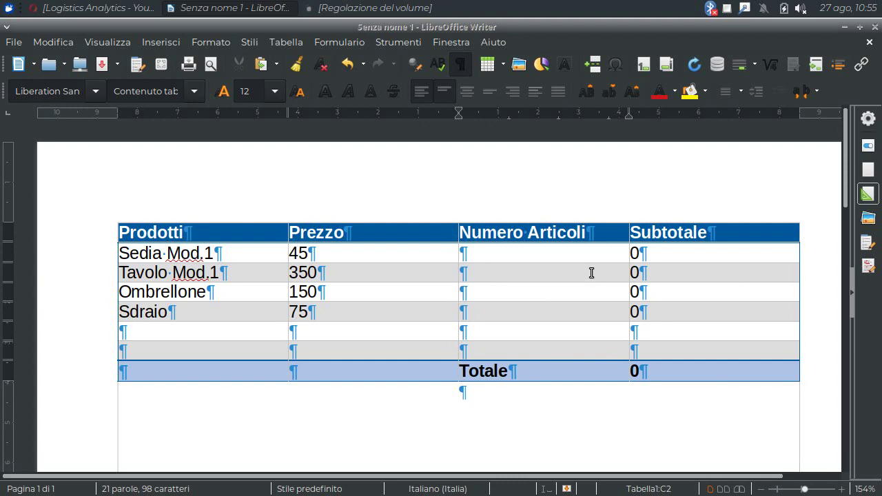
text(2)
key(Down)
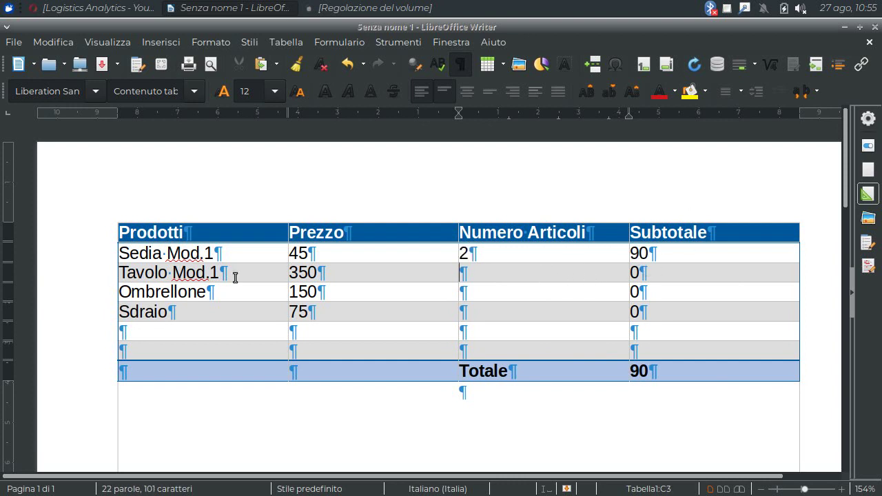
text(1)
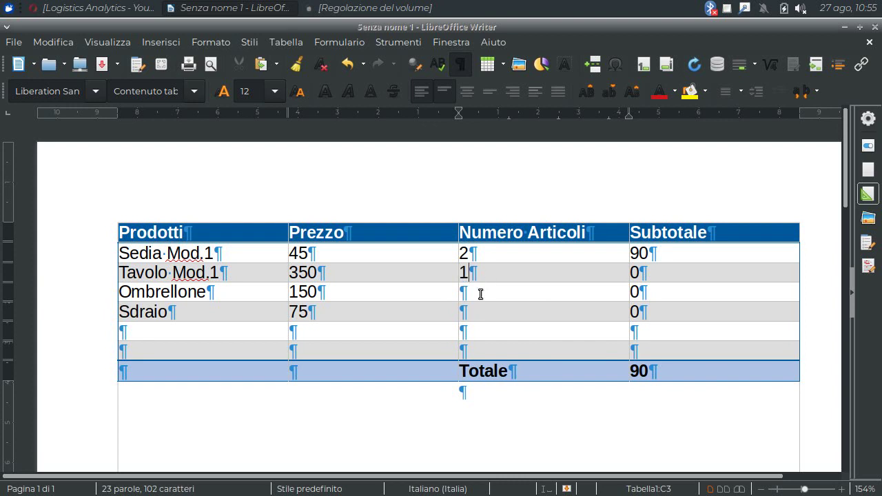
click(482, 296)
text(0)
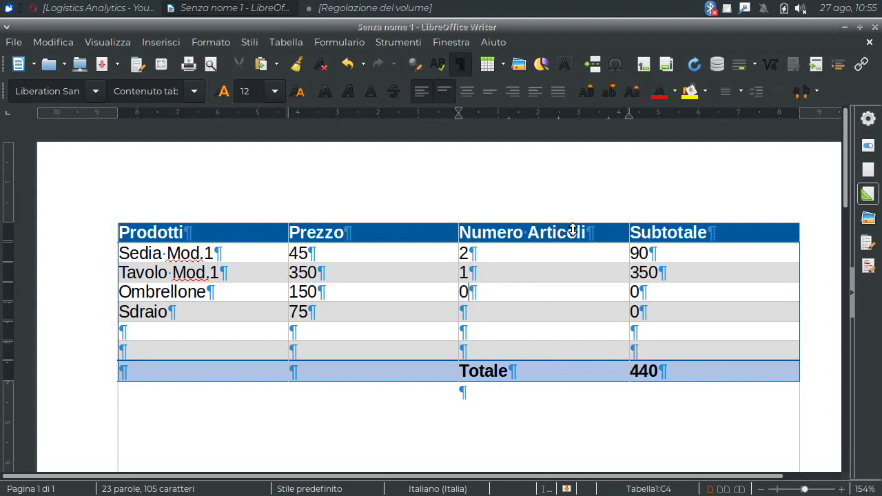
click(514, 319)
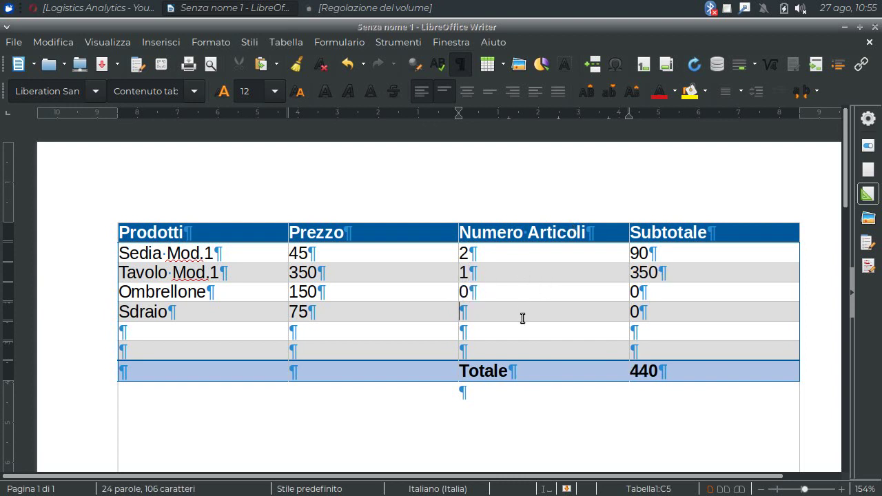
text(4)
key(Tab)
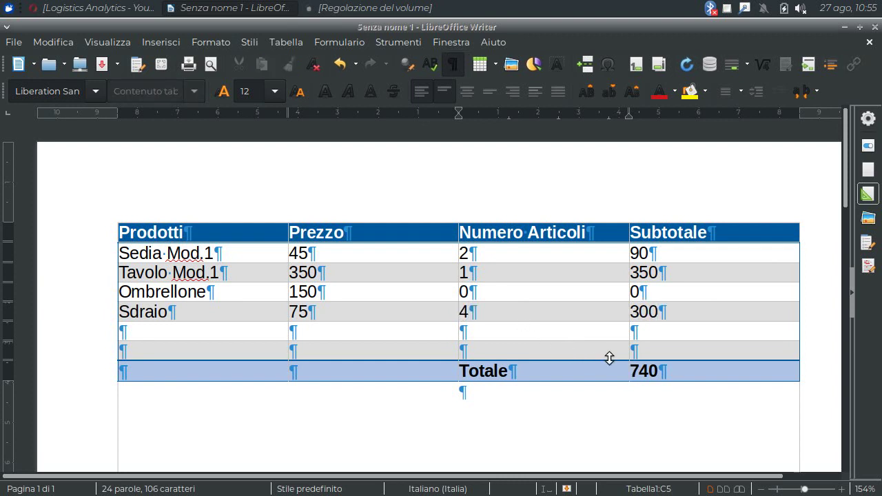
Step: Format the Subtotale column as Valuta (EUR €), giving amounts like € 740,00
click(667, 216)
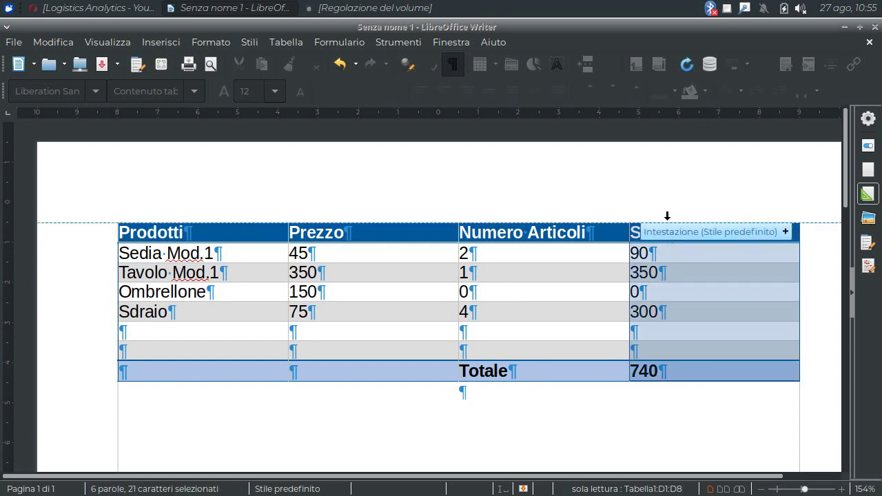
right_click(670, 256)
click(717, 349)
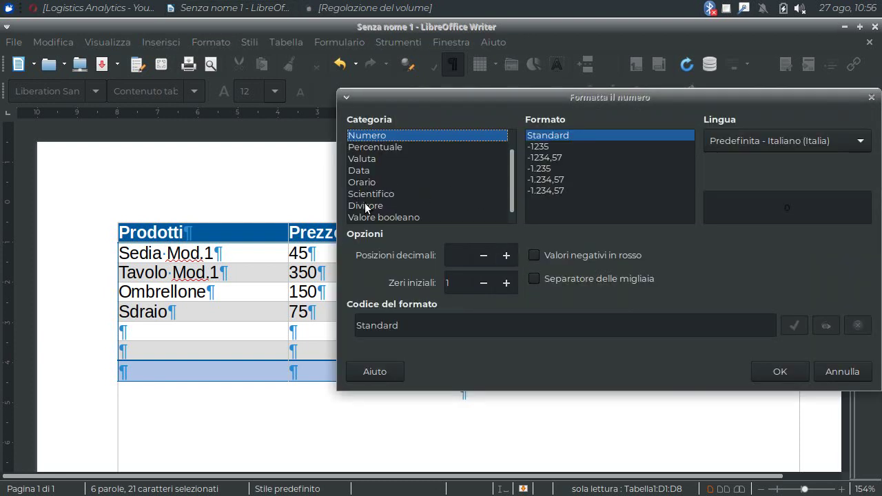
click(361, 160)
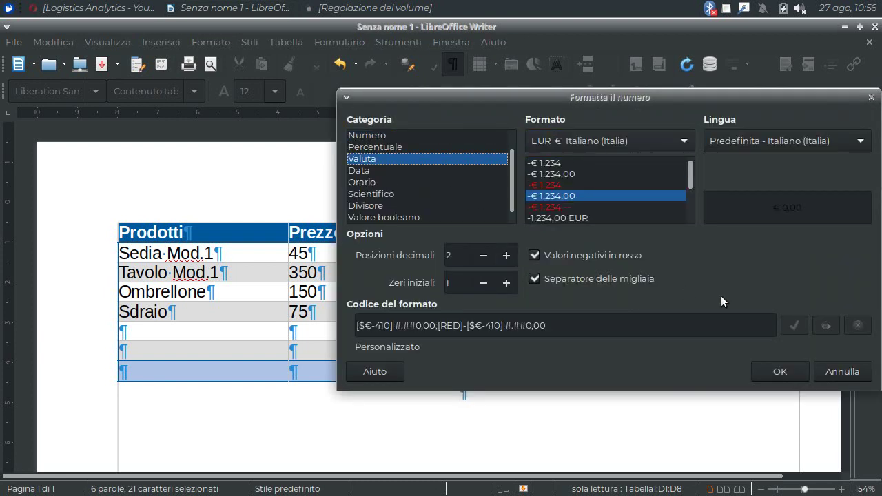
click(780, 371)
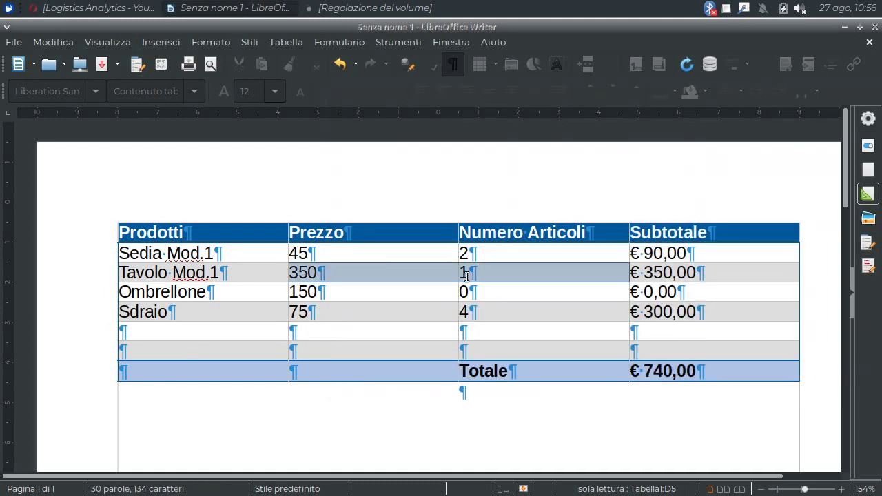
Step: Change the Tavolo Mod.1 quantity from 1 to 2
click(495, 263)
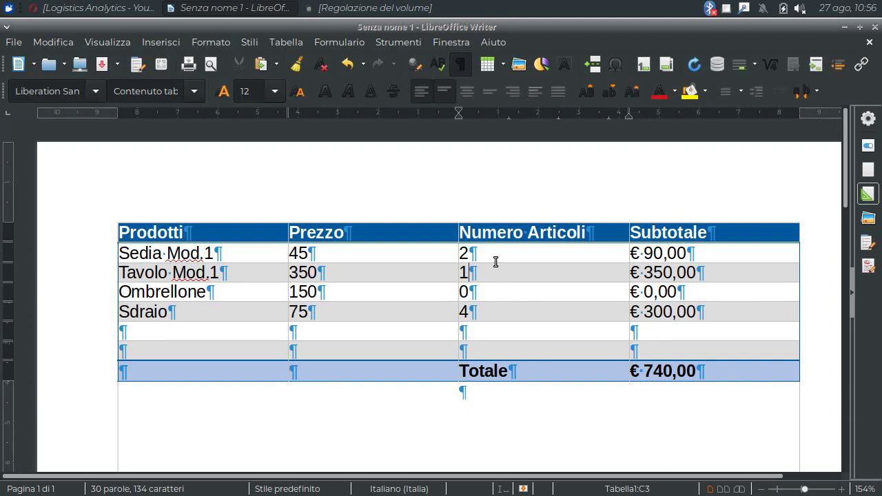
key(BackSpace)
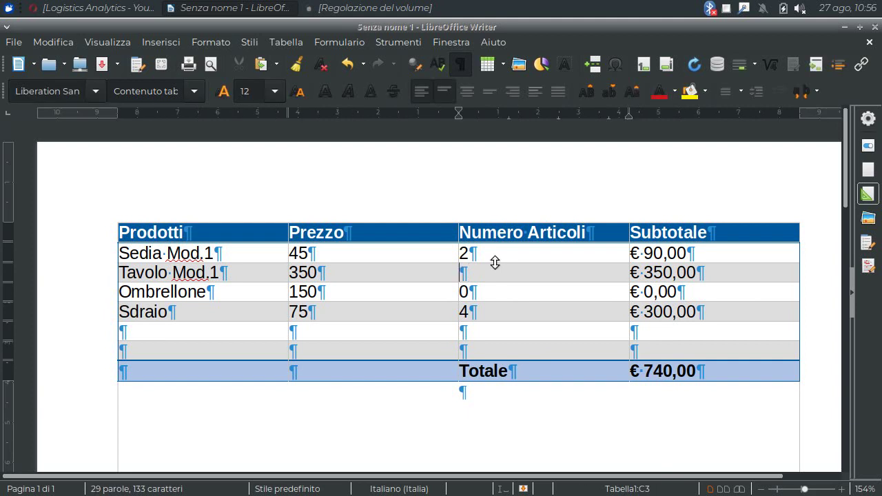
text(2)
key(Tab)
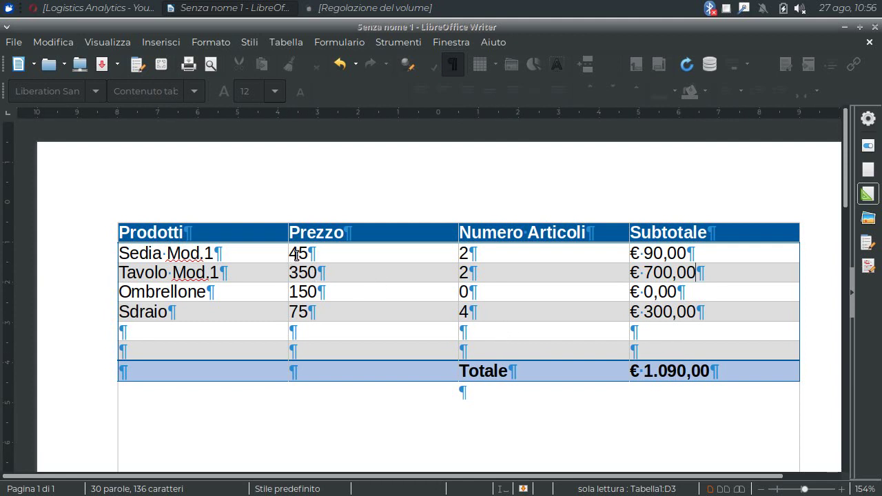
Step: Try deleting in the protected Sedia Mod.1 name and Subtotale cells, dismissing each read-only warning
click(211, 252)
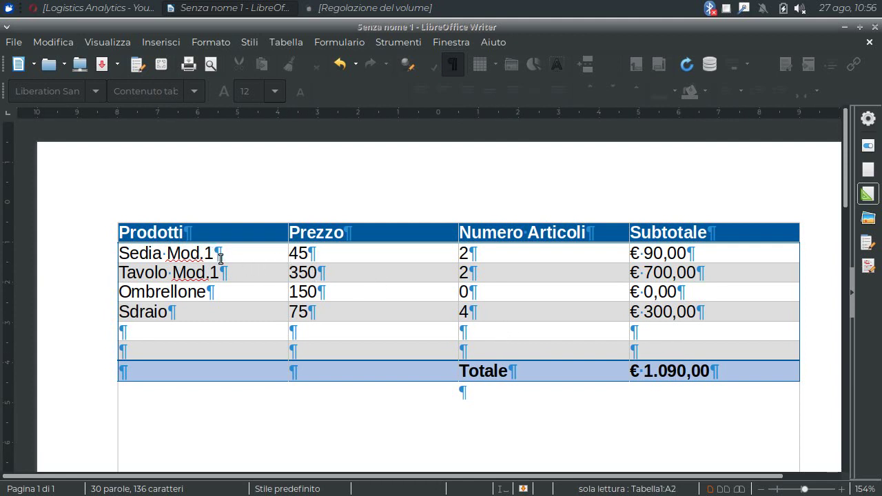
key(BackSpace)
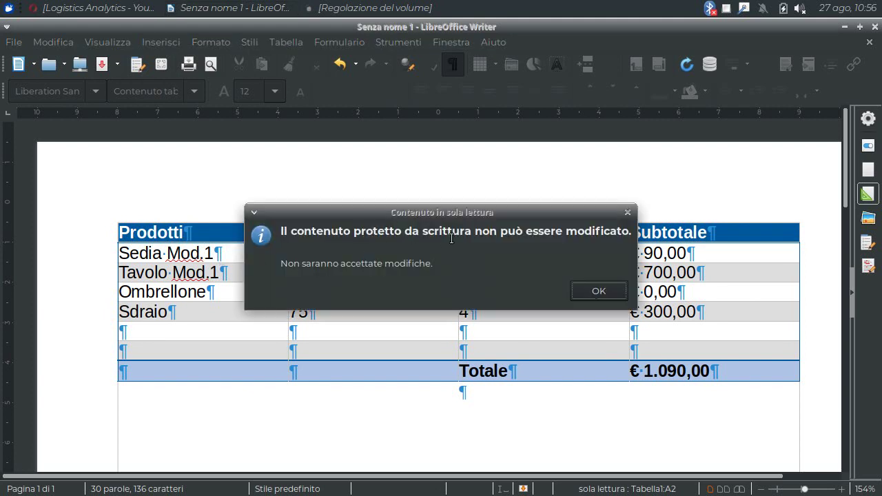
click(599, 293)
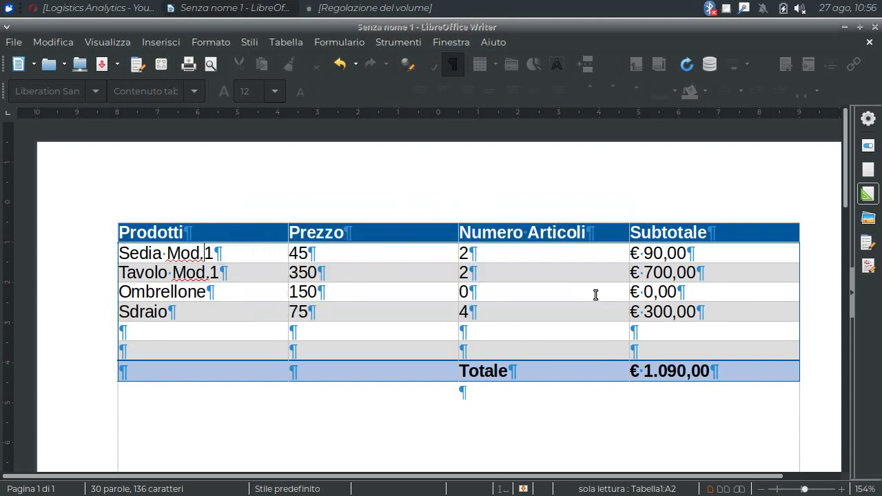
key(BackSpace)
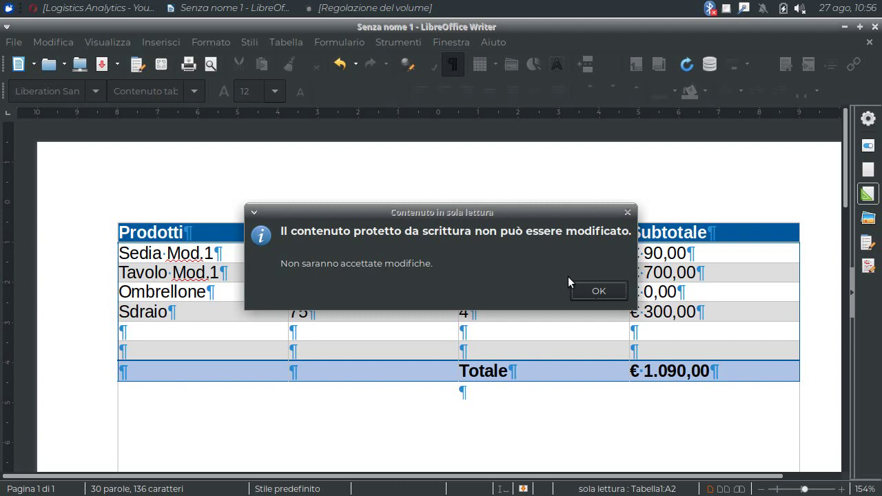
click(598, 290)
click(671, 253)
key(BackSpace)
click(599, 292)
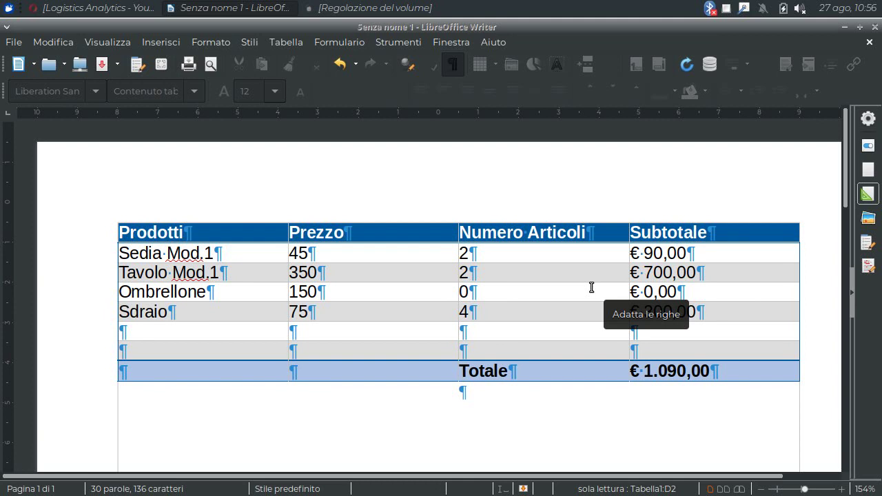
click(285, 42)
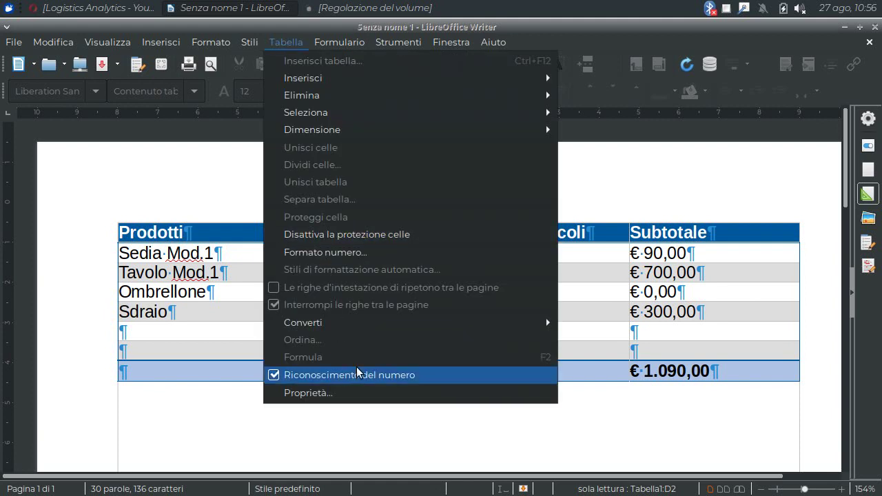
click(571, 27)
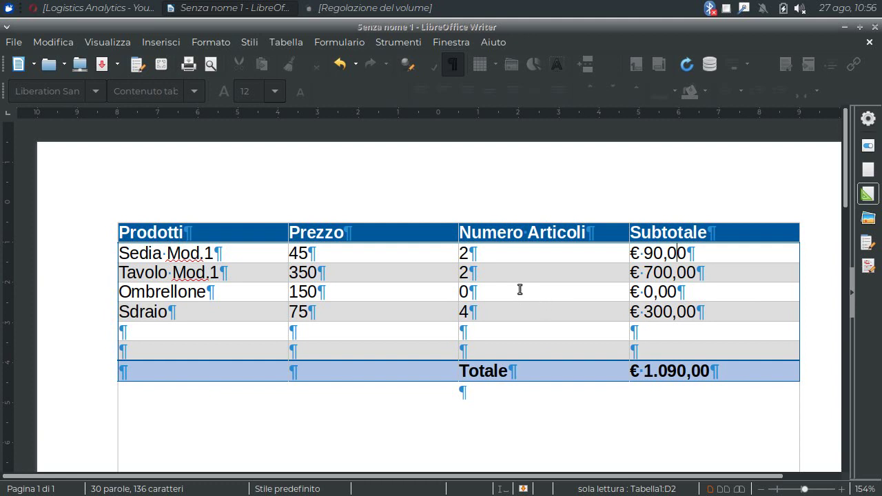
click(286, 43)
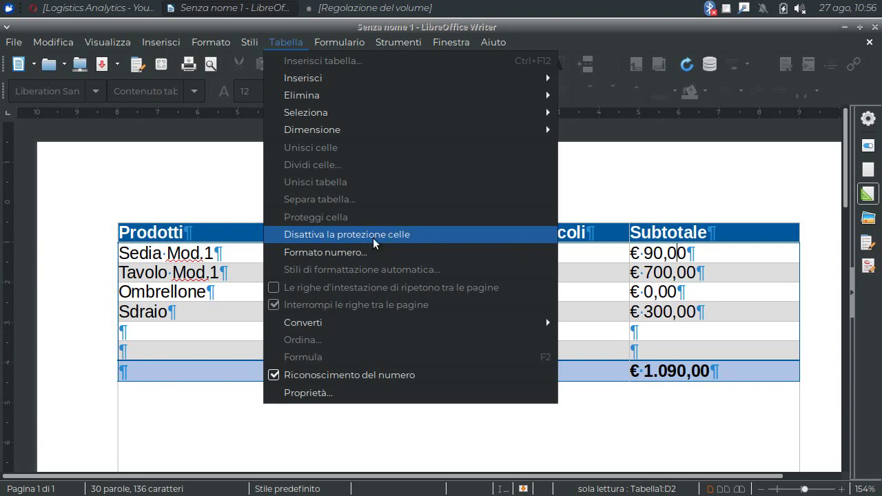
click(544, 117)
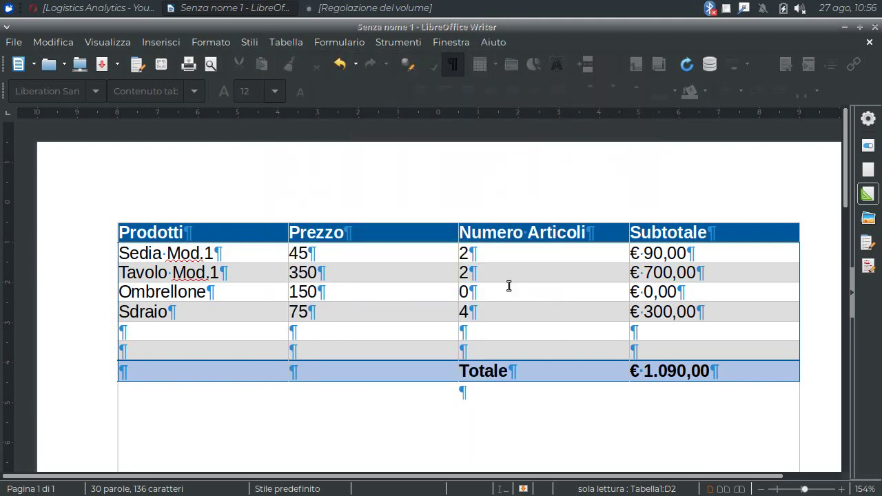
Step: Change the Sedia Mod.1 quantity from 2 to 1
drag(484, 252, 458, 249)
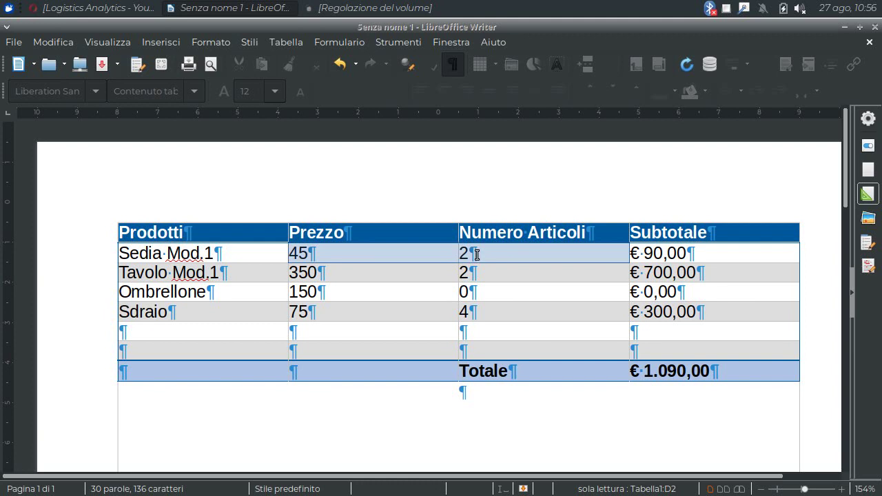
click(476, 254)
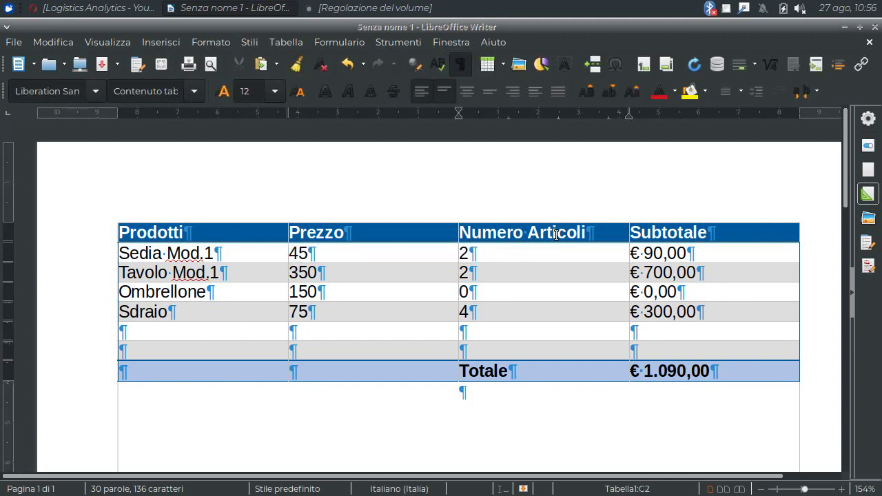
key(BackSpace)
text(1)
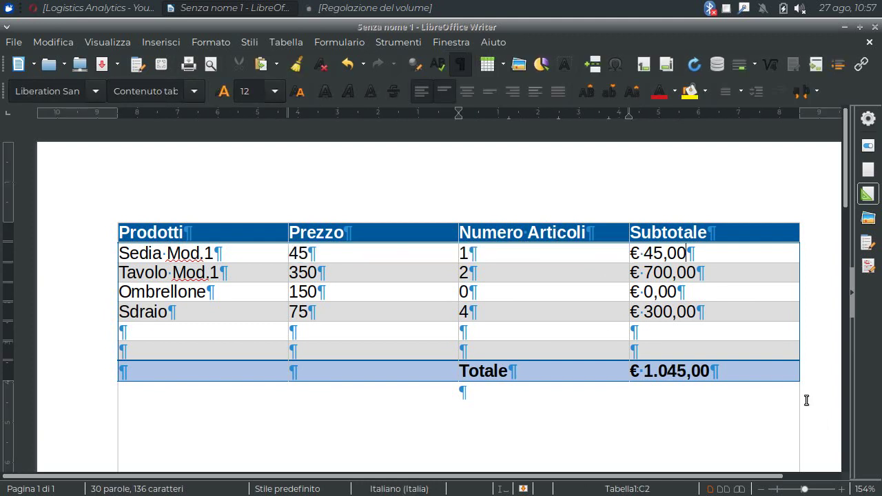
Step: Try deleting in the protected Sedia Mod.1 name cell and dismiss the read-only warning
click(213, 253)
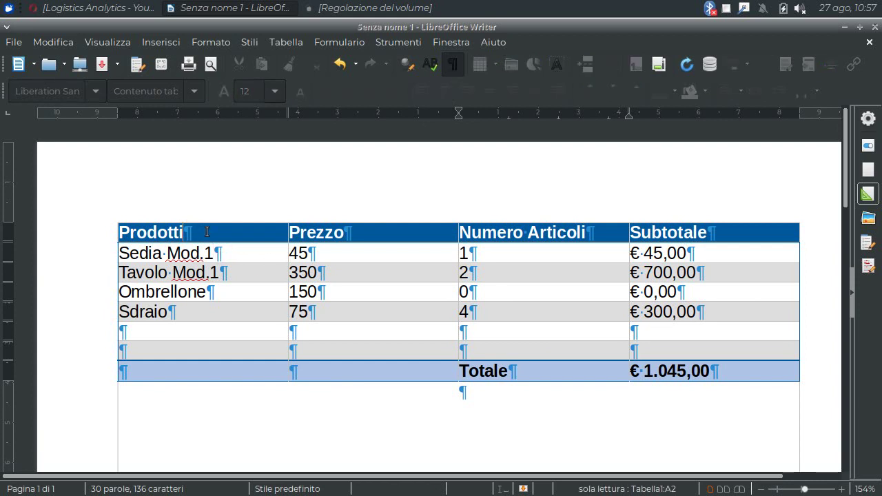
key(BackSpace)
click(597, 291)
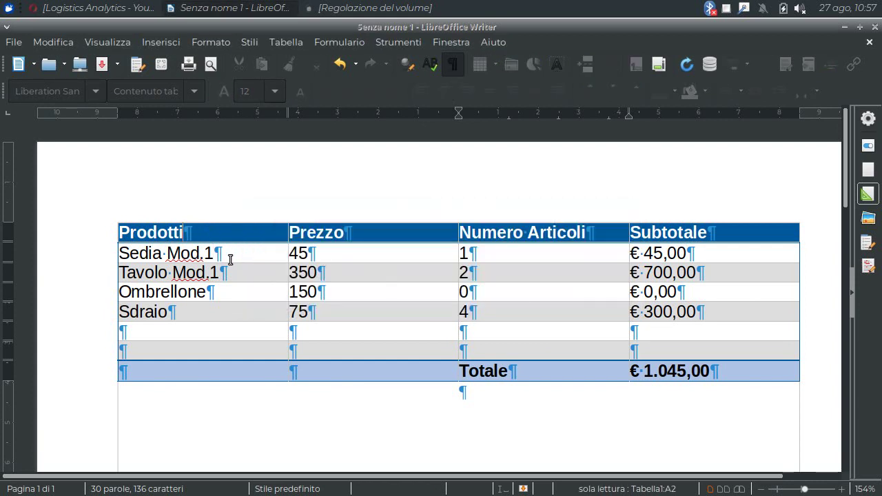